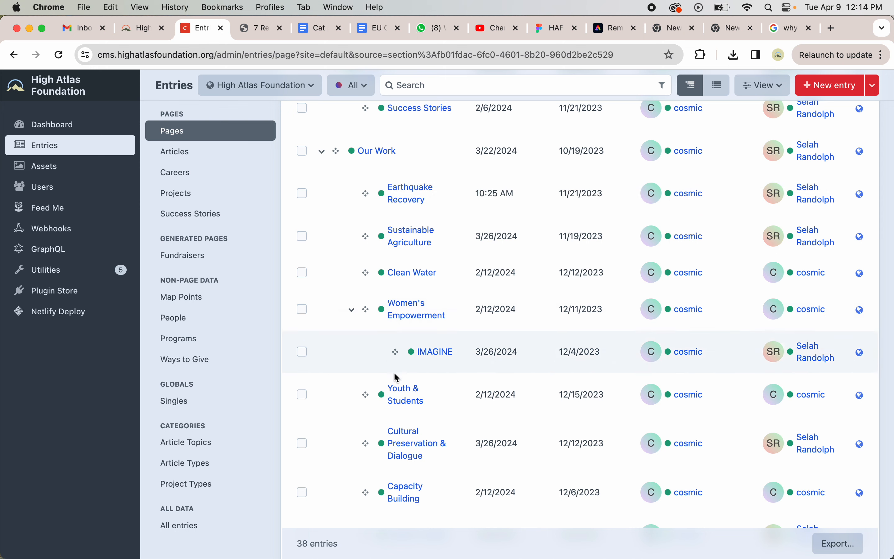
- Start creating a new entry in the Pages section
{"action": "scroll", "coordinate": [400, 412], "scroll_direction": "down", "scroll_amount": 2}
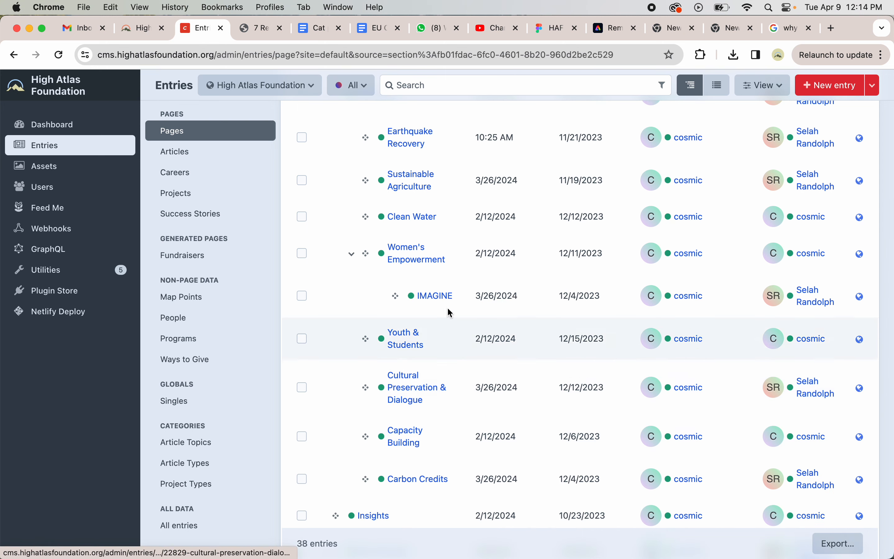
{"action": "scroll", "coordinate": [410, 222], "scroll_direction": "up", "scroll_amount": 1}
{"action": "scroll", "coordinate": [403, 295], "scroll_direction": "down", "scroll_amount": 2}
{"action": "scroll", "coordinate": [403, 364], "scroll_direction": "down", "scroll_amount": 2}
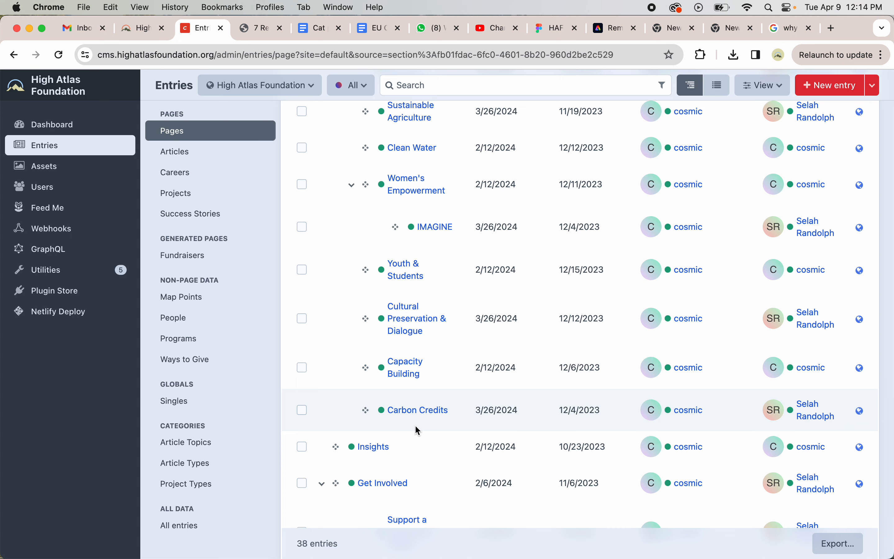
{"action": "scroll", "coordinate": [425, 419], "scroll_direction": "up", "scroll_amount": 10}
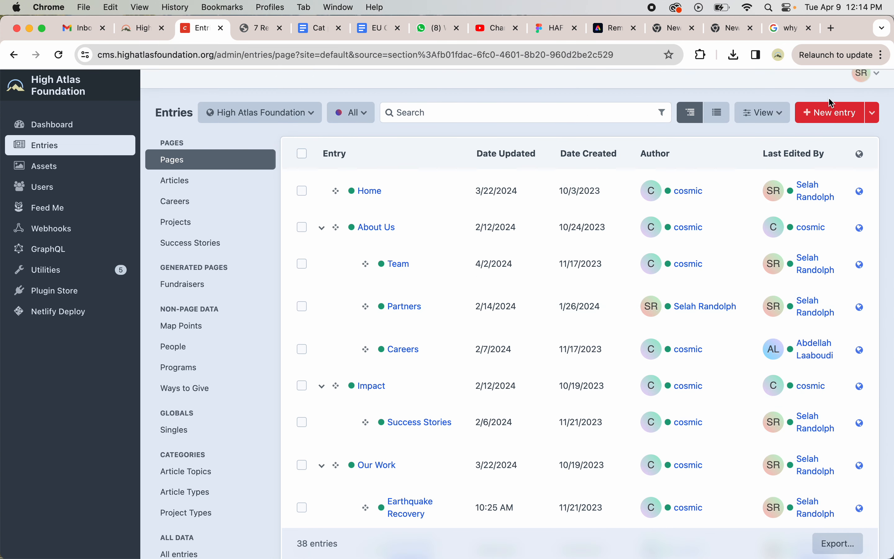
{"action": "left_click", "coordinate": [833, 111]}
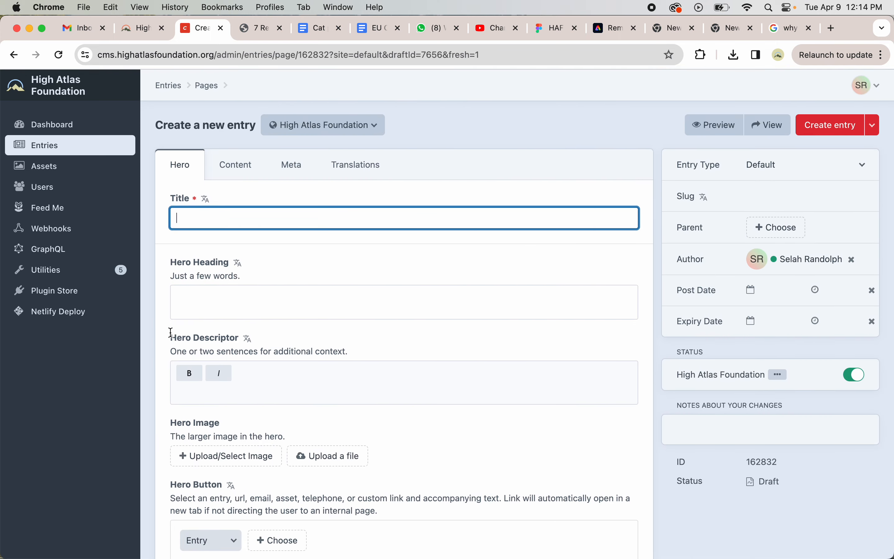
- Open the page builder on the new entry's Content tab and start adding a block
{"action": "scroll", "coordinate": [307, 369], "scroll_direction": "down", "scroll_amount": 1}
{"action": "scroll", "coordinate": [306, 373], "scroll_direction": "up", "scroll_amount": 1}
{"action": "scroll", "coordinate": [188, 343], "scroll_direction": "down", "scroll_amount": 1}
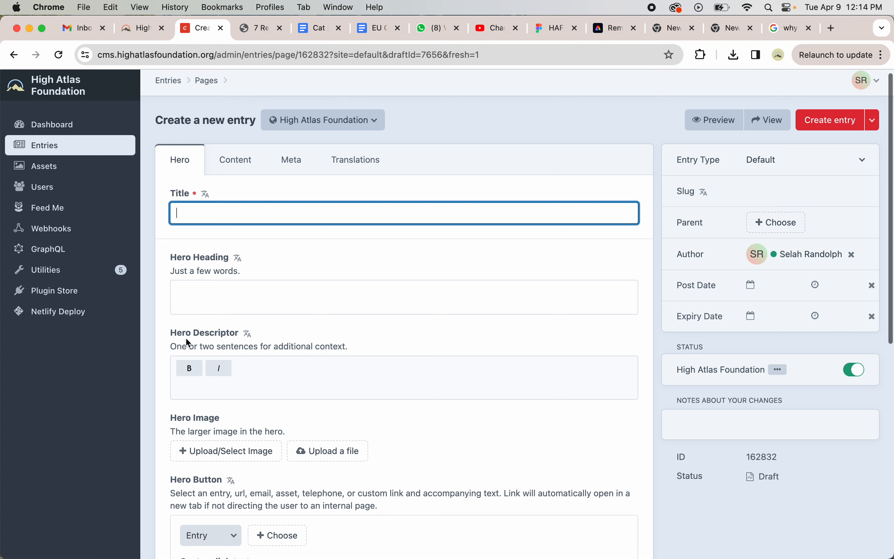
{"action": "left_click", "coordinate": [234, 171]}
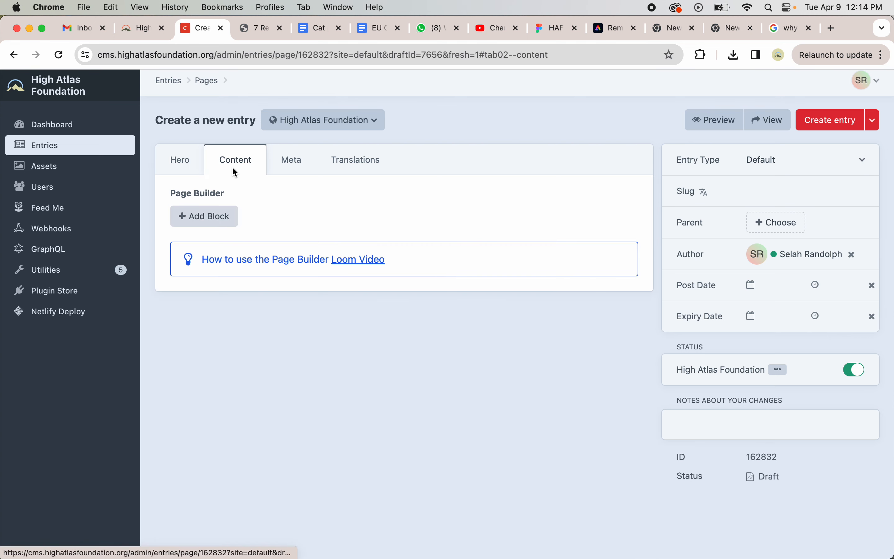
{"action": "left_click", "coordinate": [219, 224]}
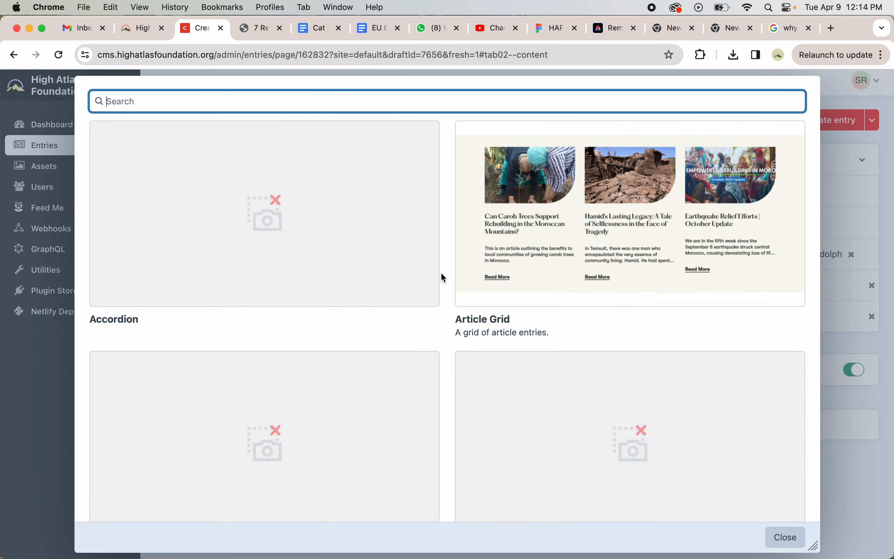
- Add a Utility - Background Color block and set its color to offwhite
{"action": "scroll", "coordinate": [444, 273], "scroll_direction": "down", "scroll_amount": 5}
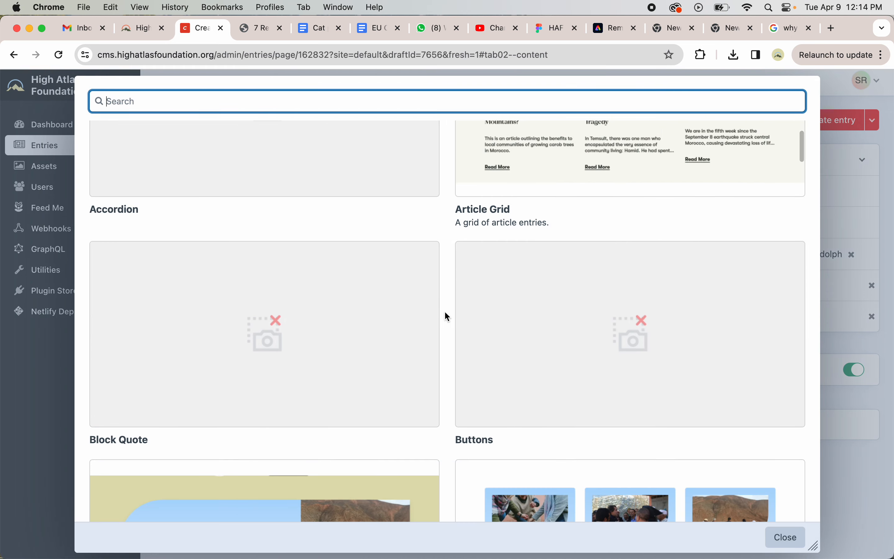
{"action": "scroll", "coordinate": [443, 336], "scroll_direction": "down", "scroll_amount": 2}
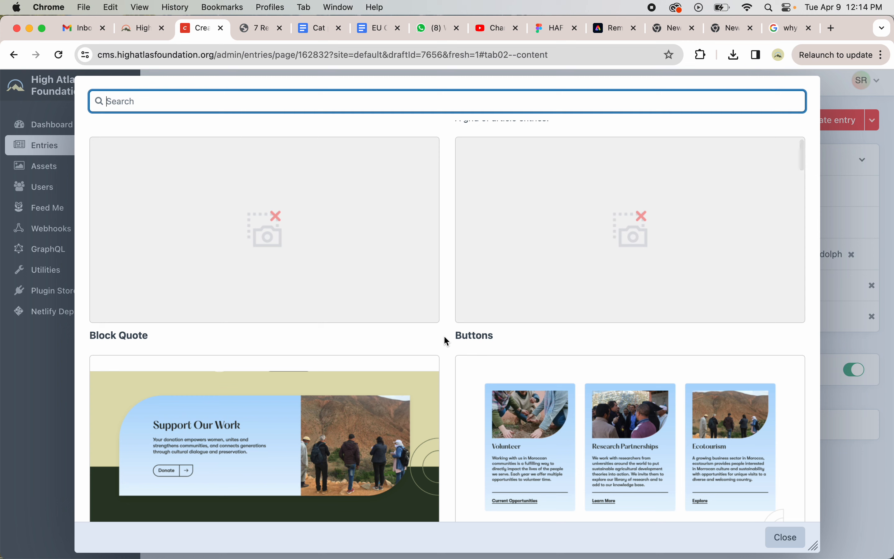
{"action": "scroll", "coordinate": [444, 337], "scroll_direction": "up", "scroll_amount": 5}
{"action": "scroll", "coordinate": [444, 337], "scroll_direction": "down", "scroll_amount": 6}
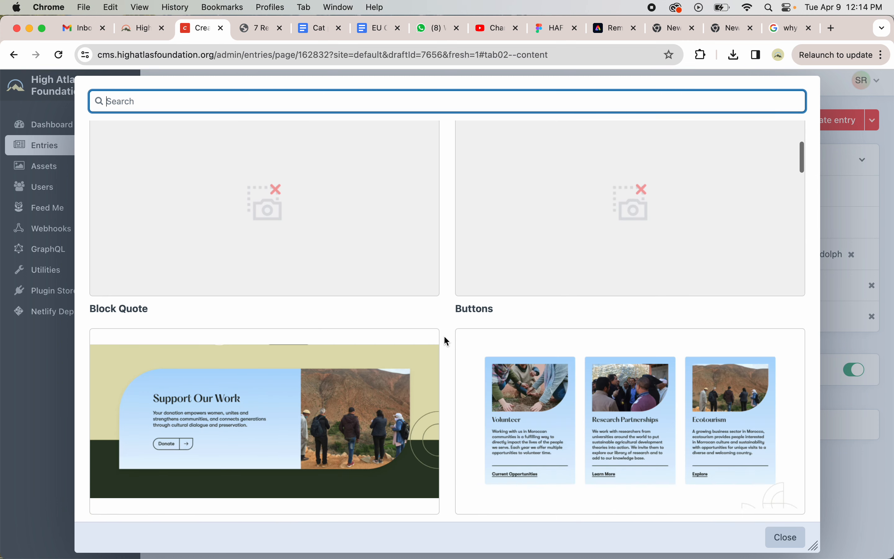
{"action": "scroll", "coordinate": [445, 336], "scroll_direction": "down", "scroll_amount": 8}
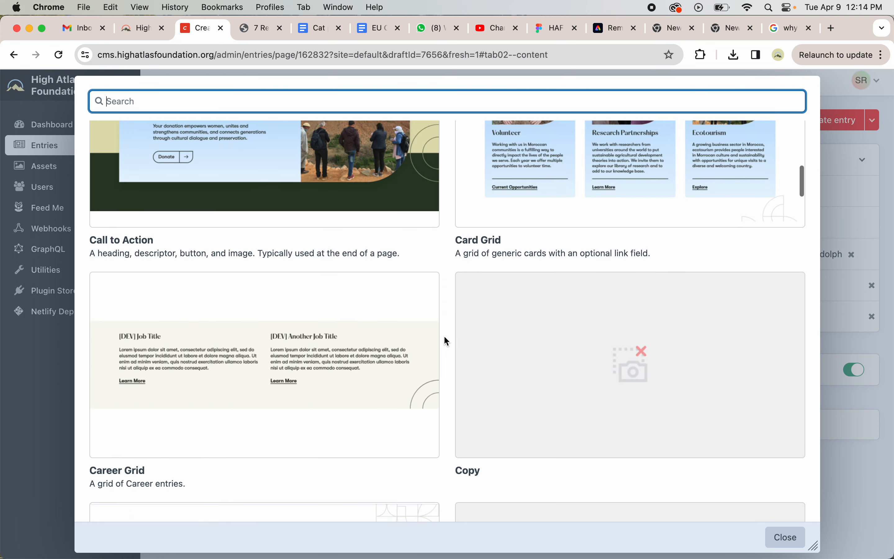
{"action": "scroll", "coordinate": [443, 296], "scroll_direction": "down", "scroll_amount": 6}
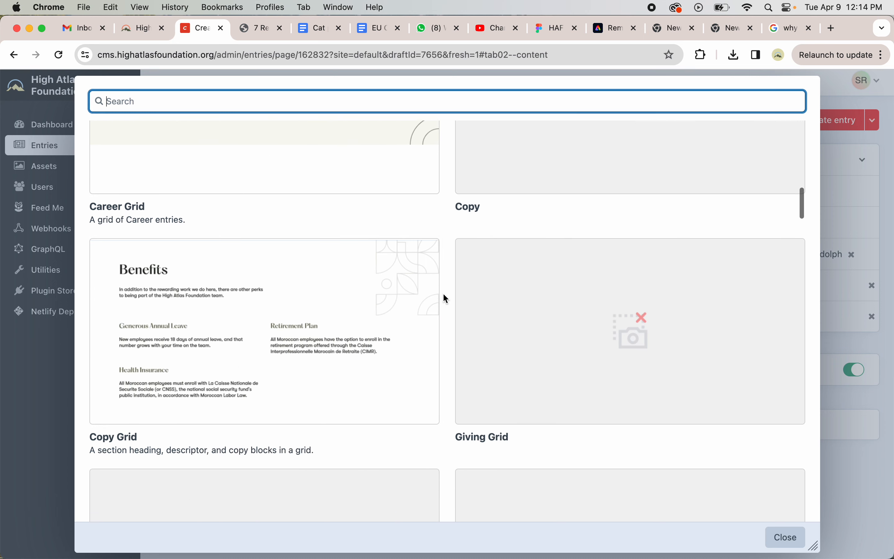
{"action": "scroll", "coordinate": [443, 295], "scroll_direction": "up", "scroll_amount": 12}
{"action": "scroll", "coordinate": [443, 294], "scroll_direction": "up", "scroll_amount": 9}
{"action": "scroll", "coordinate": [444, 294], "scroll_direction": "down", "scroll_amount": 3}
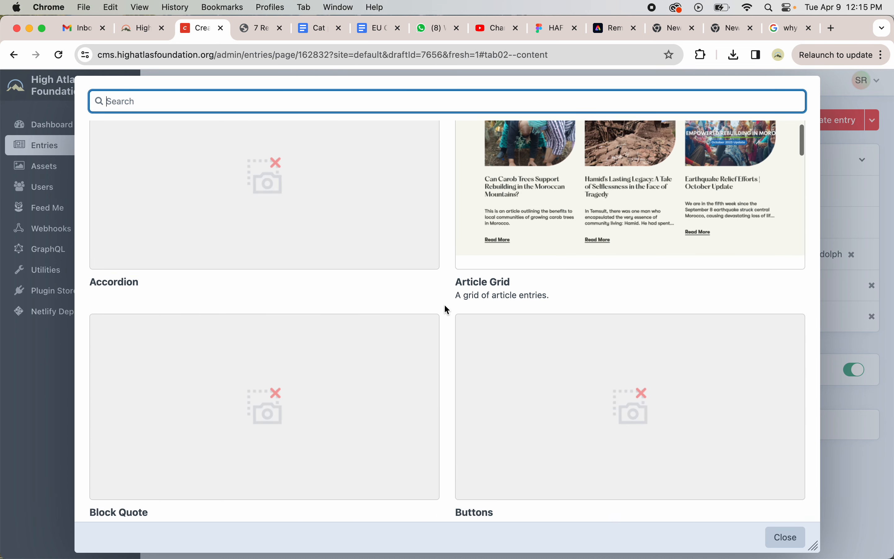
{"action": "scroll", "coordinate": [445, 333], "scroll_direction": "down", "scroll_amount": 8}
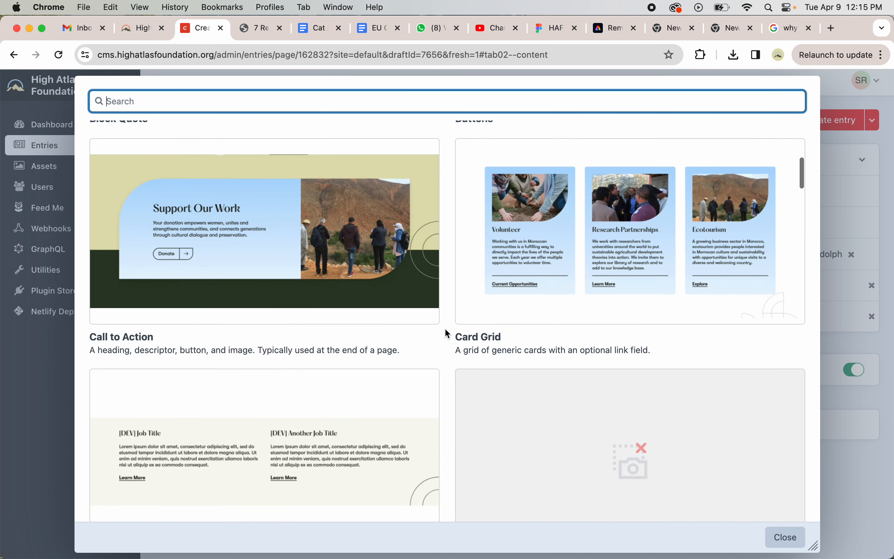
{"action": "scroll", "coordinate": [448, 333], "scroll_direction": "down", "scroll_amount": 1}
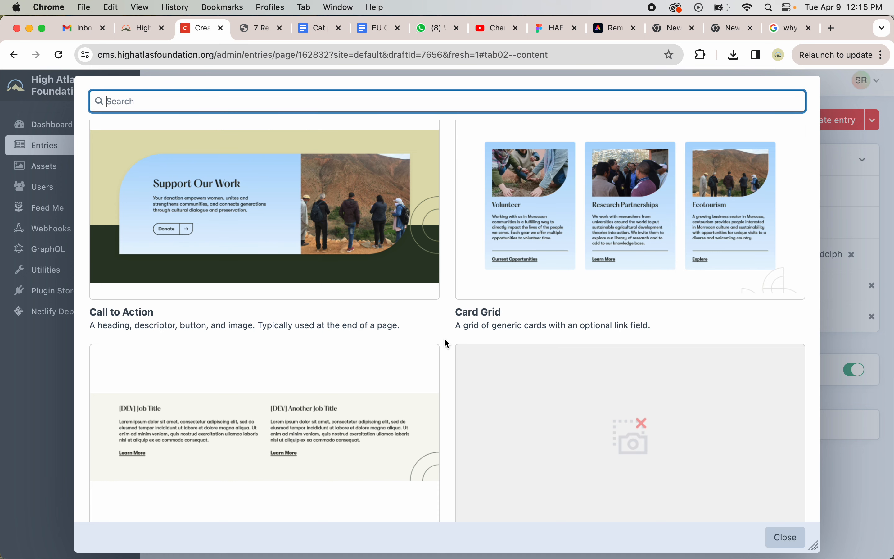
{"action": "scroll", "coordinate": [447, 344], "scroll_direction": "down", "scroll_amount": 20}
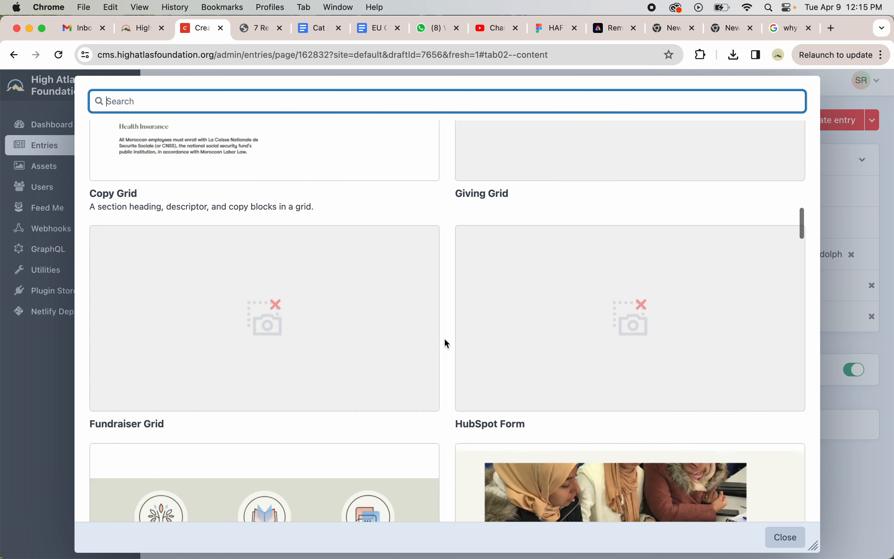
{"action": "scroll", "coordinate": [447, 344], "scroll_direction": "up", "scroll_amount": 20}
{"action": "scroll", "coordinate": [444, 340], "scroll_direction": "up", "scroll_amount": 7}
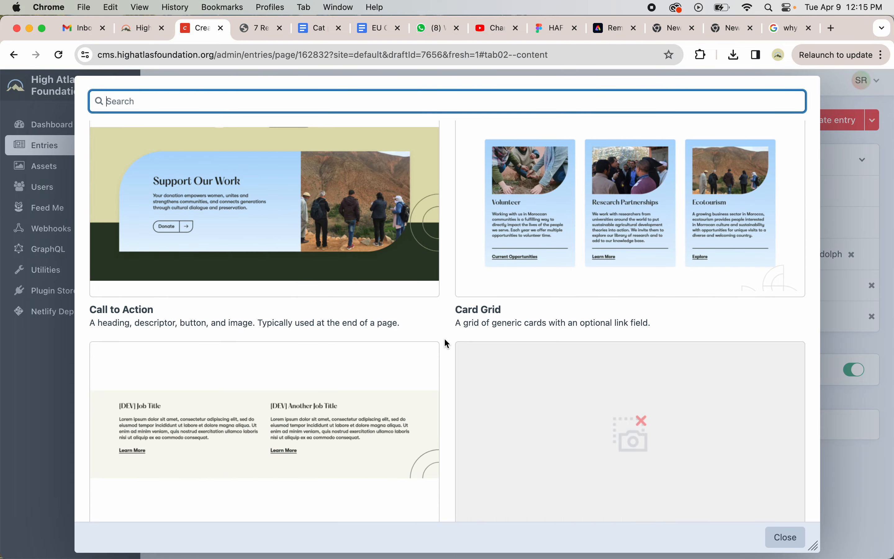
{"action": "scroll", "coordinate": [447, 343], "scroll_direction": "down", "scroll_amount": 20}
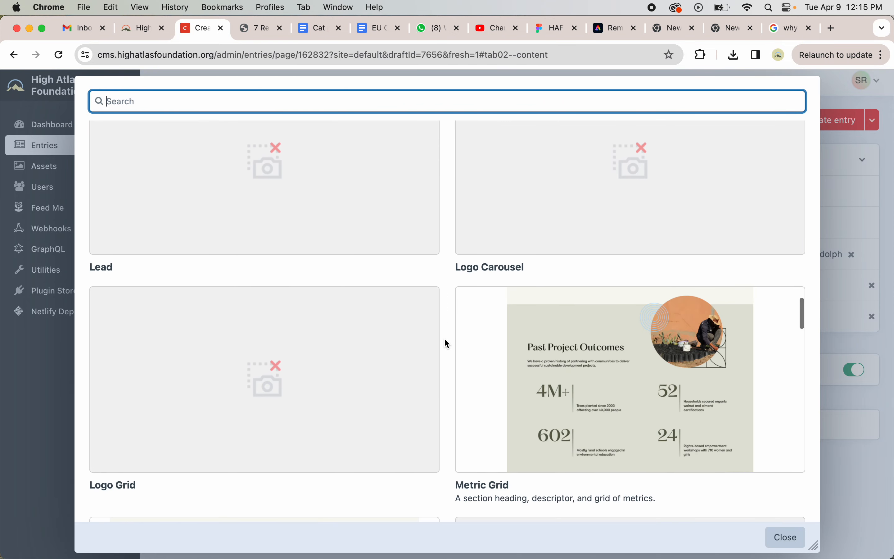
{"action": "scroll", "coordinate": [447, 344], "scroll_direction": "down", "scroll_amount": 20}
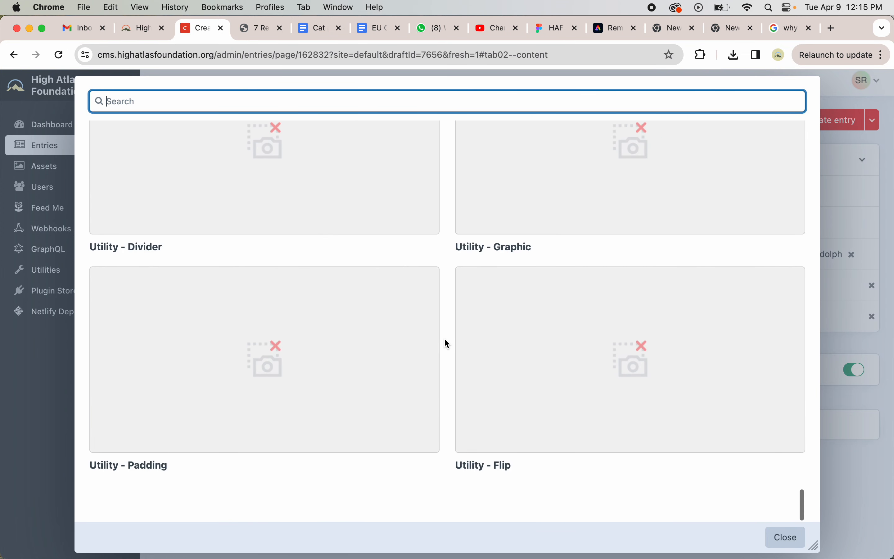
{"action": "scroll", "coordinate": [444, 340], "scroll_direction": "up", "scroll_amount": 7}
{"action": "scroll", "coordinate": [444, 339], "scroll_direction": "down", "scroll_amount": 7}
{"action": "scroll", "coordinate": [443, 357], "scroll_direction": "up", "scroll_amount": 12}
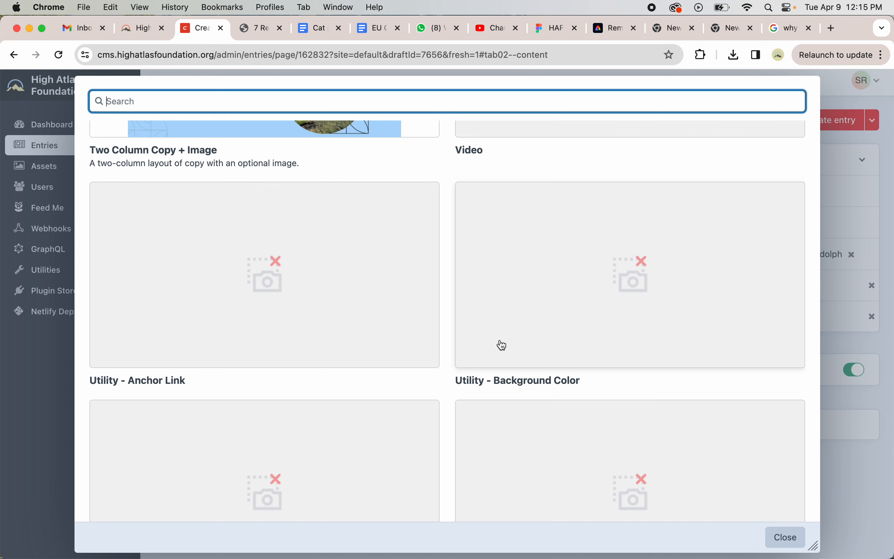
{"action": "left_click", "coordinate": [502, 345]}
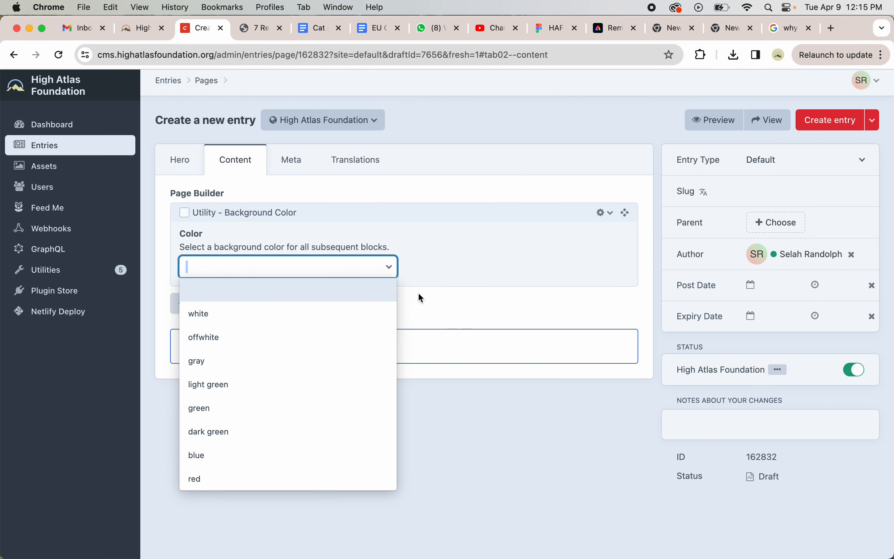
{"action": "left_click", "coordinate": [235, 338]}
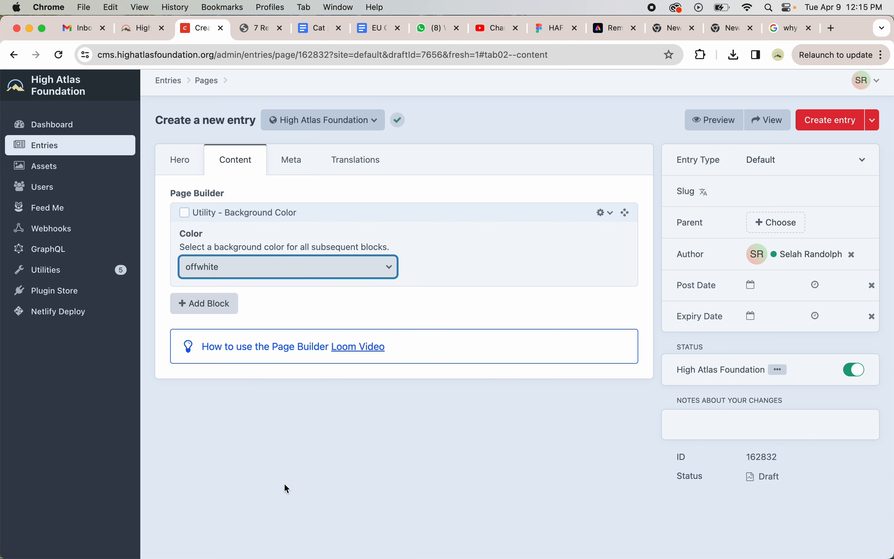
- Return to the Pages list and open the EU CAT Program entry
{"action": "left_click", "coordinate": [211, 81]}
{"action": "scroll", "coordinate": [287, 421], "scroll_direction": "down", "scroll_amount": 10}
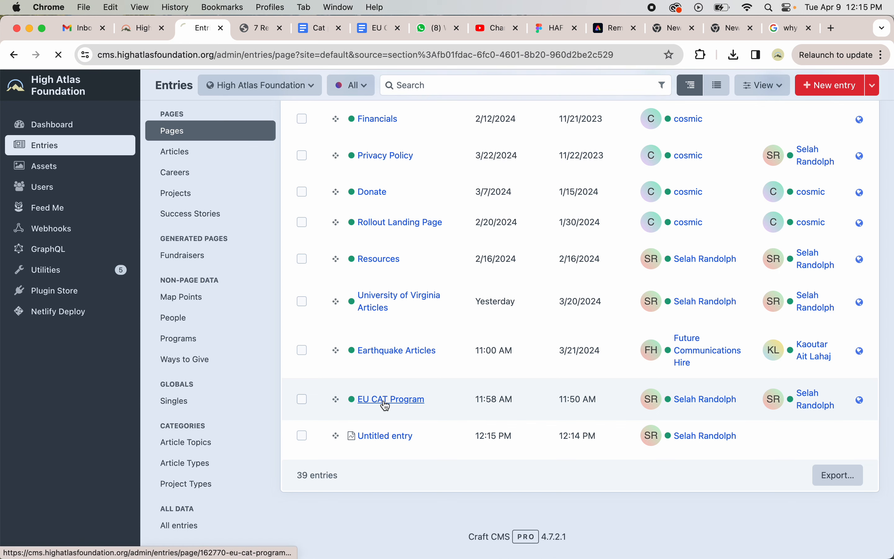
{"action": "left_click", "coordinate": [391, 343]}
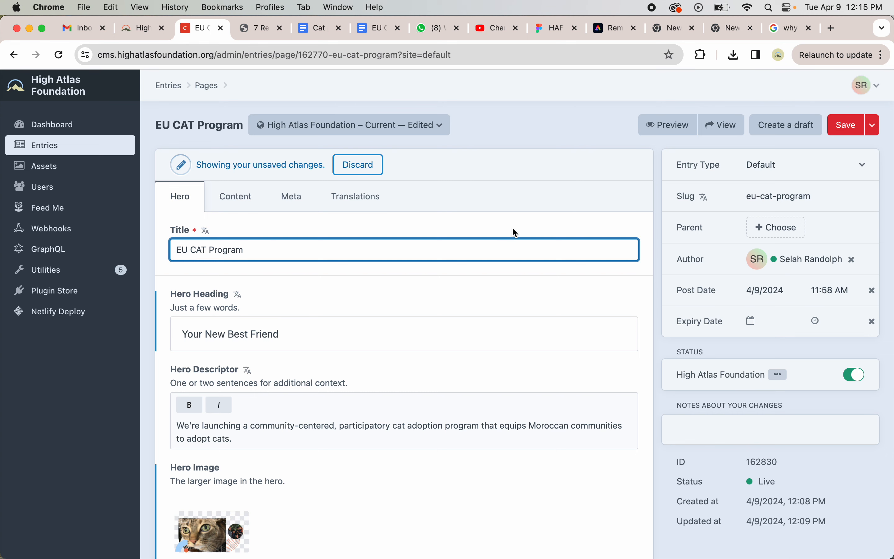
- Open the entry's live preview and accept the site's cookie notice
{"action": "left_click", "coordinate": [657, 124]}
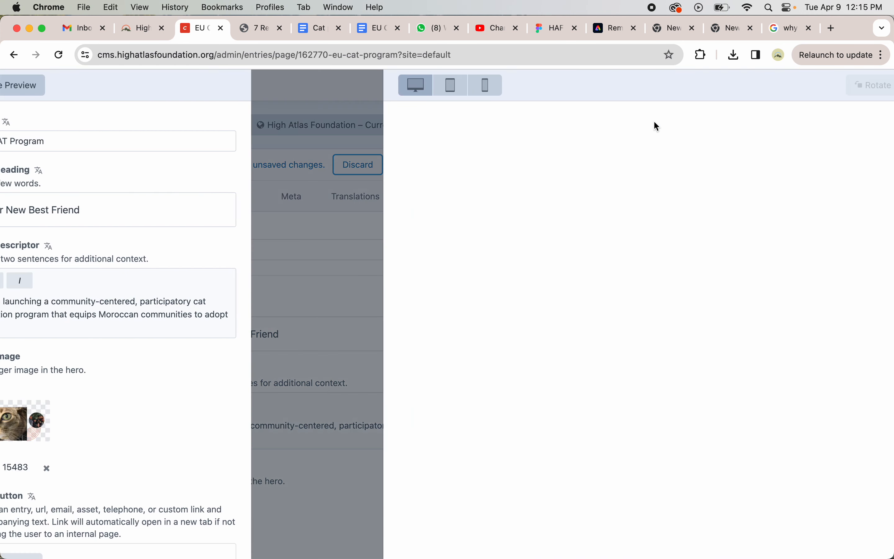
{"action": "key", "text": "XF86AudioRaiseVolume"}
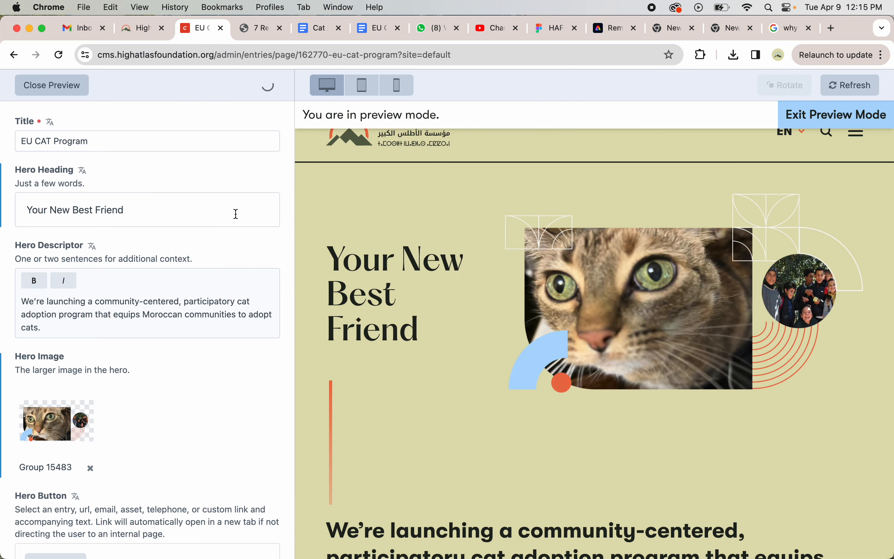
{"action": "scroll", "coordinate": [416, 275], "scroll_direction": "down", "scroll_amount": 1}
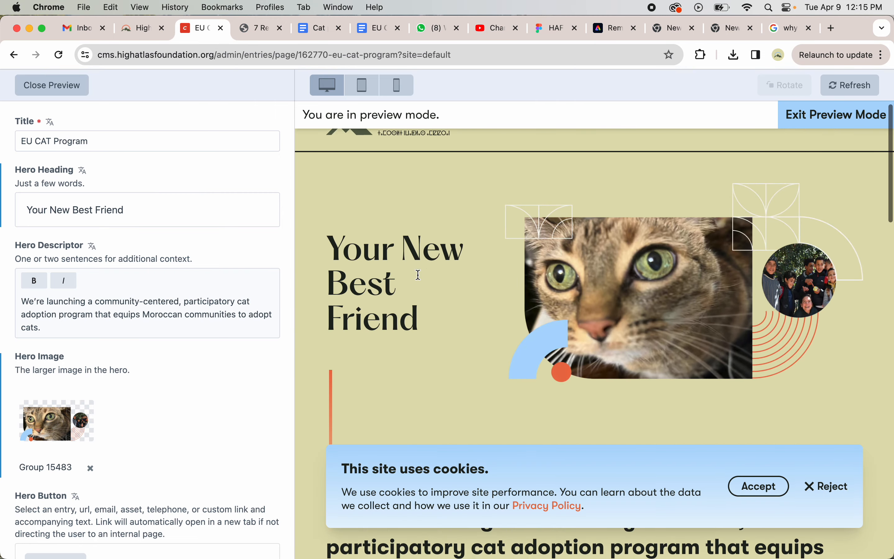
{"action": "left_click", "coordinate": [754, 487]}
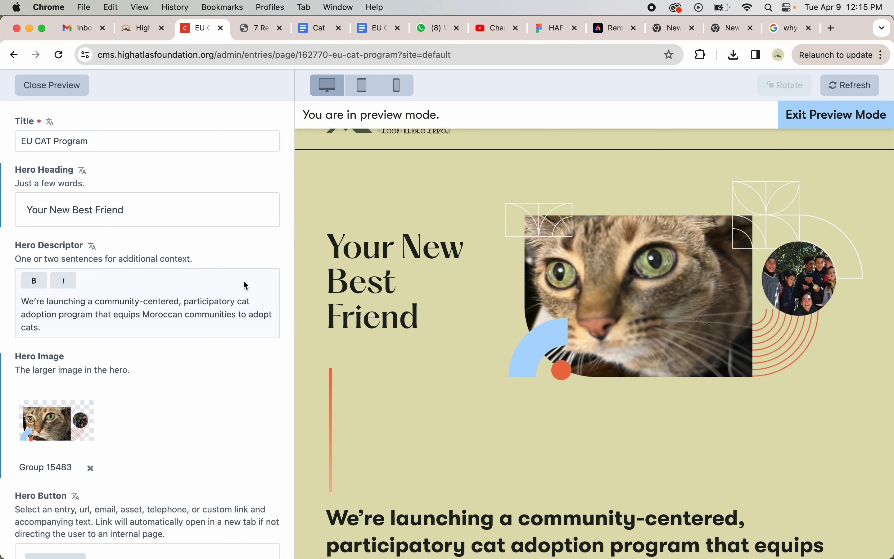
- Clear the Hero Heading field so the hero falls back to the title
{"action": "left_click_drag", "start_coordinate": [99, 140], "coordinate": [5, 143]}
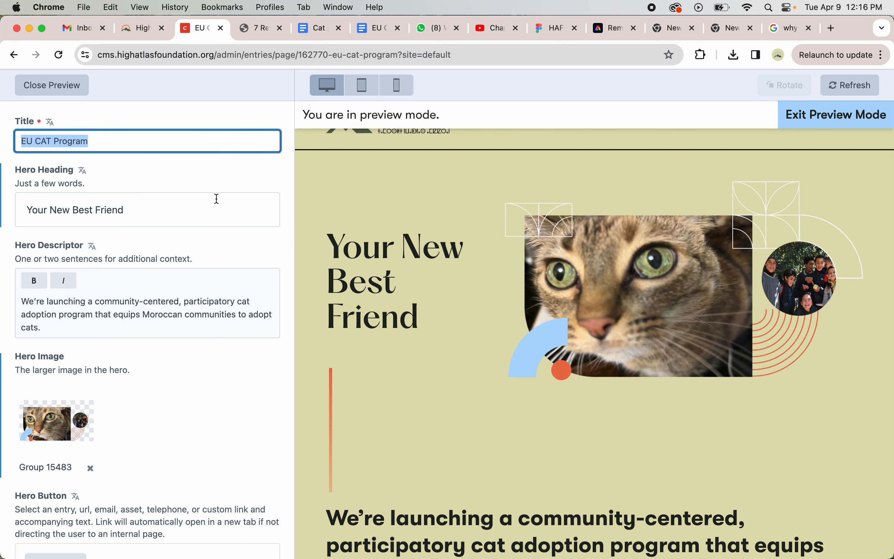
{"action": "scroll", "coordinate": [443, 255], "scroll_direction": "up", "scroll_amount": 1}
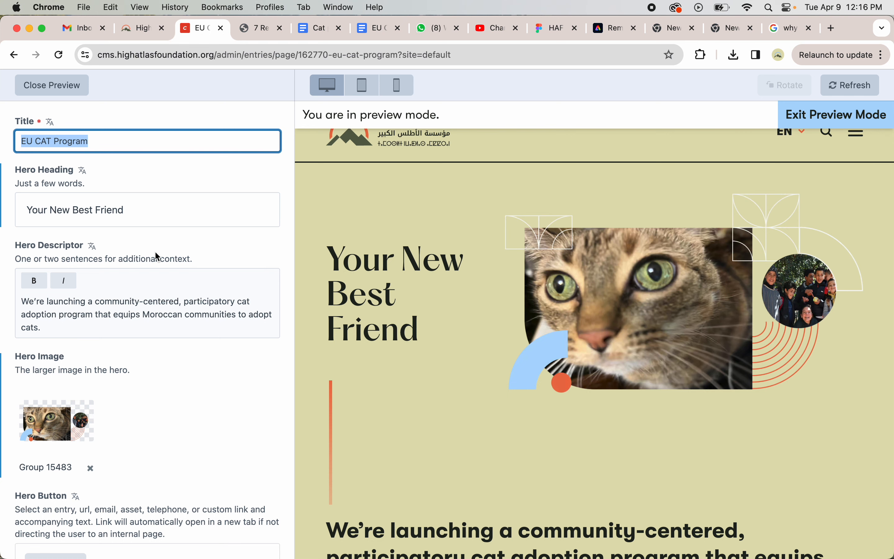
{"action": "left_click", "coordinate": [142, 209]}
{"action": "key", "text": "super+a"}
{"action": "key", "text": "BackSpace"}
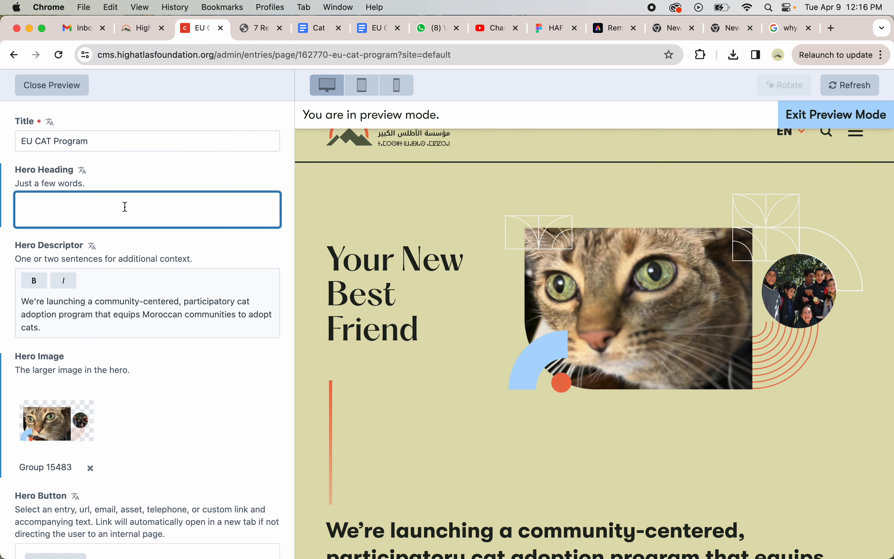
{"action": "left_click", "coordinate": [172, 178]}
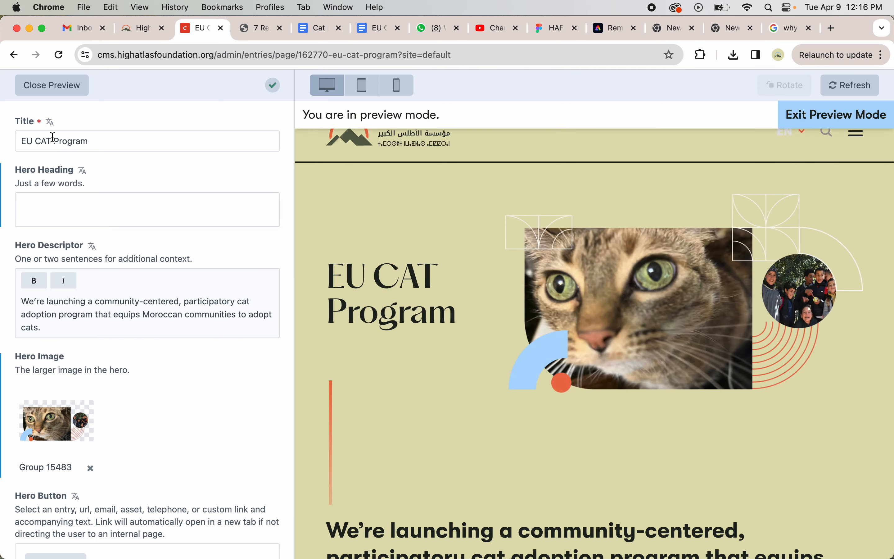
- Close the preview and switch to the Cat pg content - FINALIZED document
{"action": "left_click", "coordinate": [123, 213]}
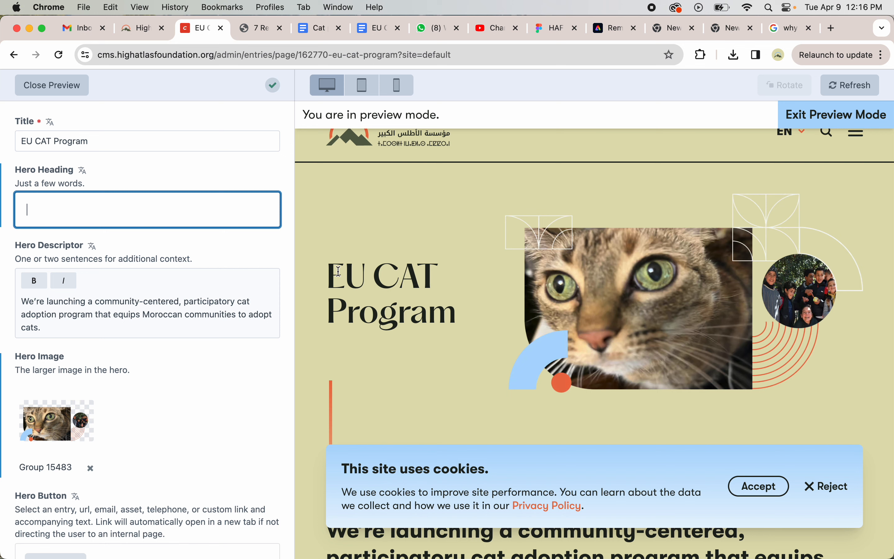
{"action": "left_click", "coordinate": [73, 91]}
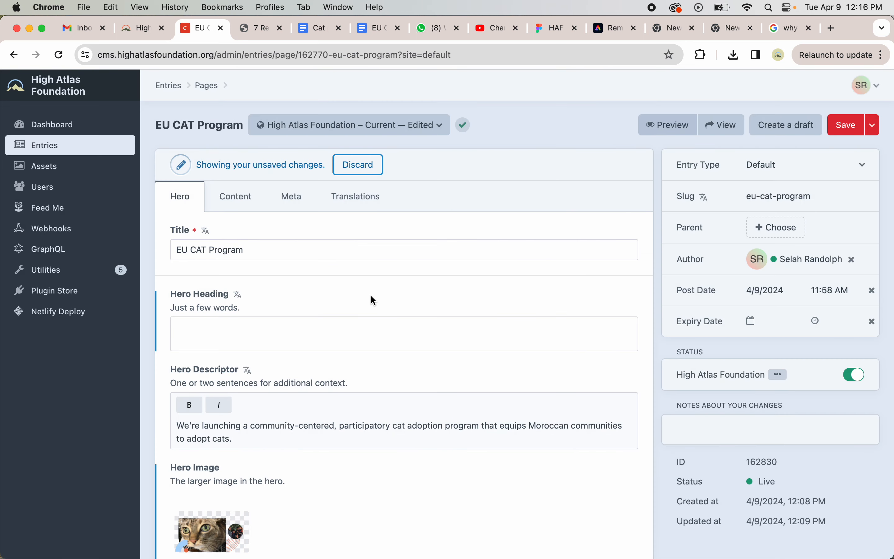
{"action": "left_click", "coordinate": [313, 33]}
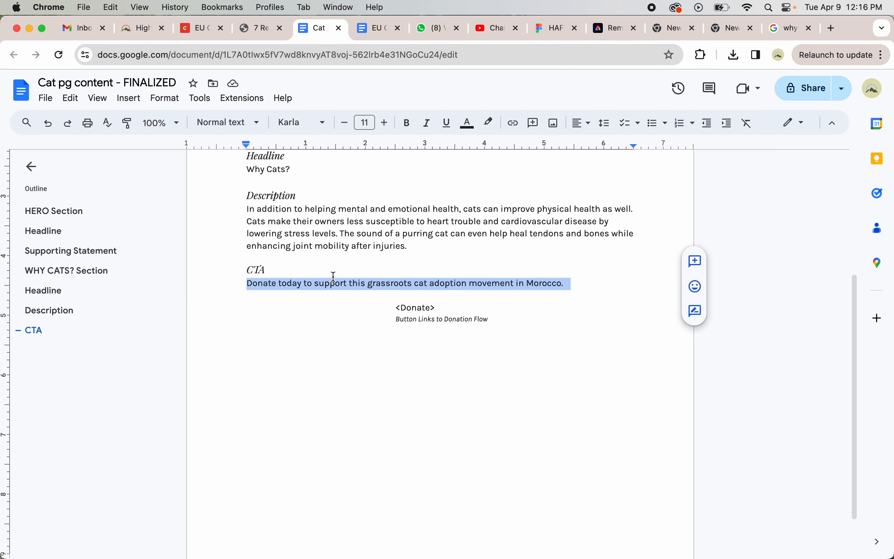
- Review the hero and Why Cats? sections of the finalized document and the source article
{"action": "scroll", "coordinate": [334, 277], "scroll_direction": "up", "scroll_amount": 5}
{"action": "left_click", "coordinate": [358, 280]}
{"action": "left_click", "coordinate": [366, 266]}
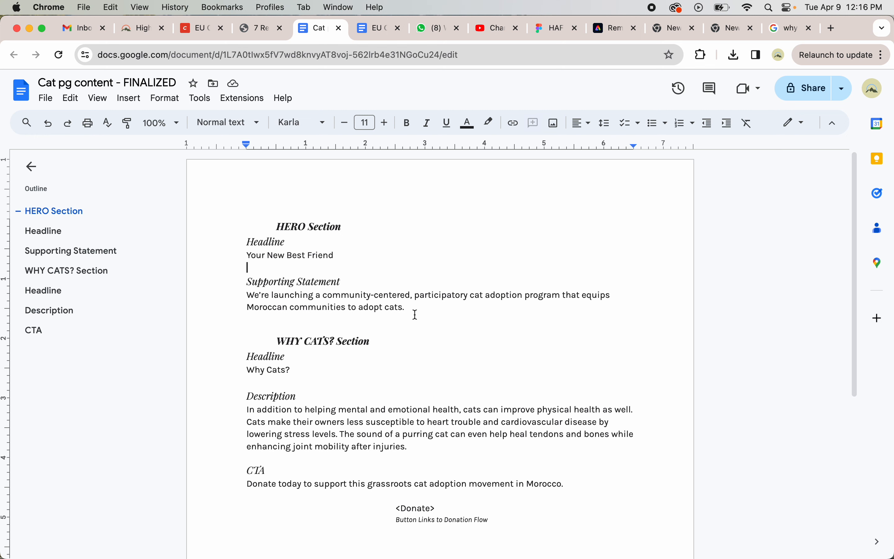
{"action": "left_click", "coordinate": [404, 320]}
{"action": "scroll", "coordinate": [403, 320], "scroll_direction": "down", "scroll_amount": 1}
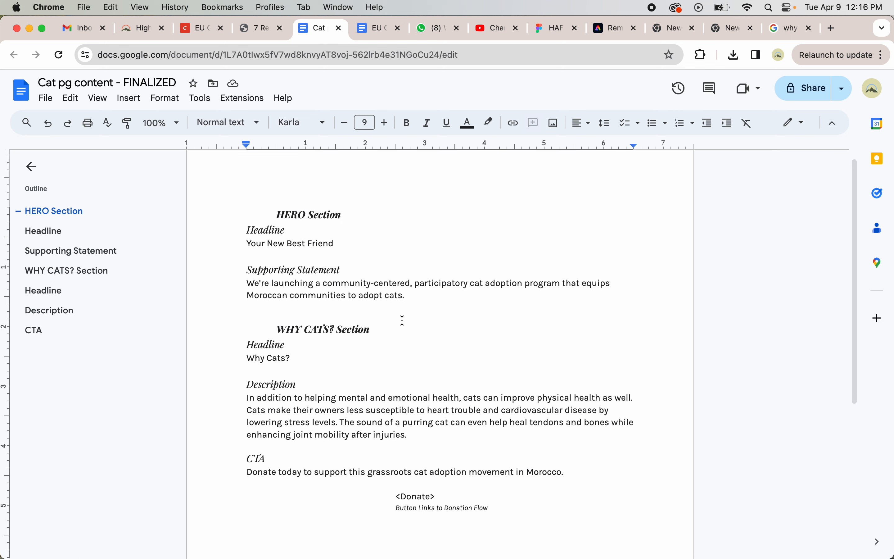
{"action": "scroll", "coordinate": [402, 320], "scroll_direction": "up", "scroll_amount": 1}
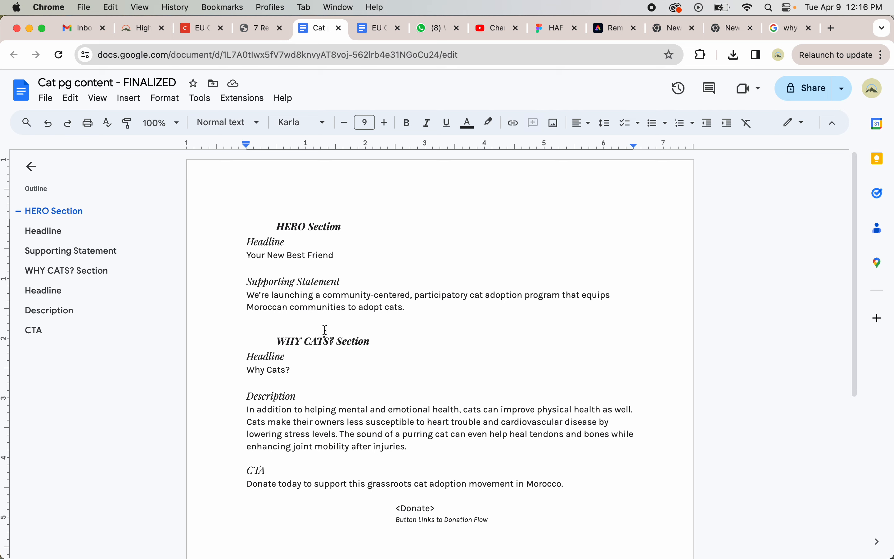
{"action": "left_click", "coordinate": [261, 28]}
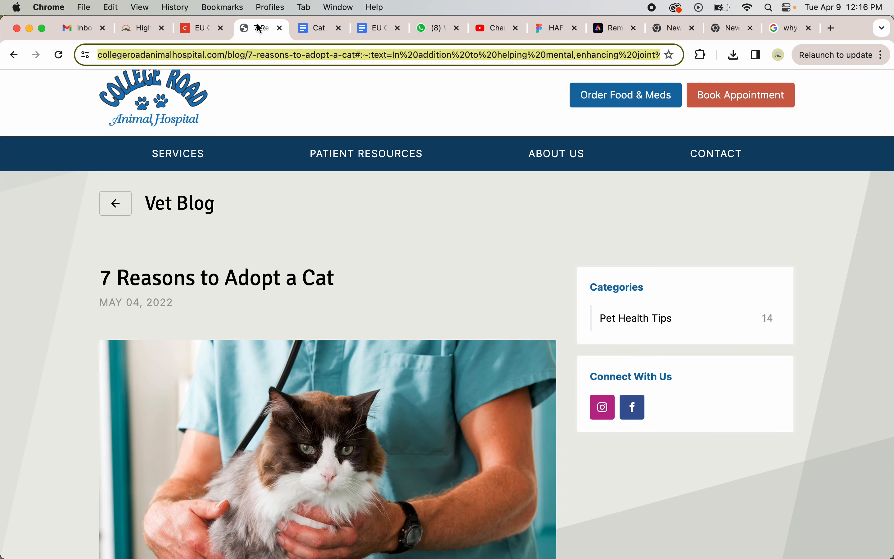
{"action": "left_click", "coordinate": [210, 28]}
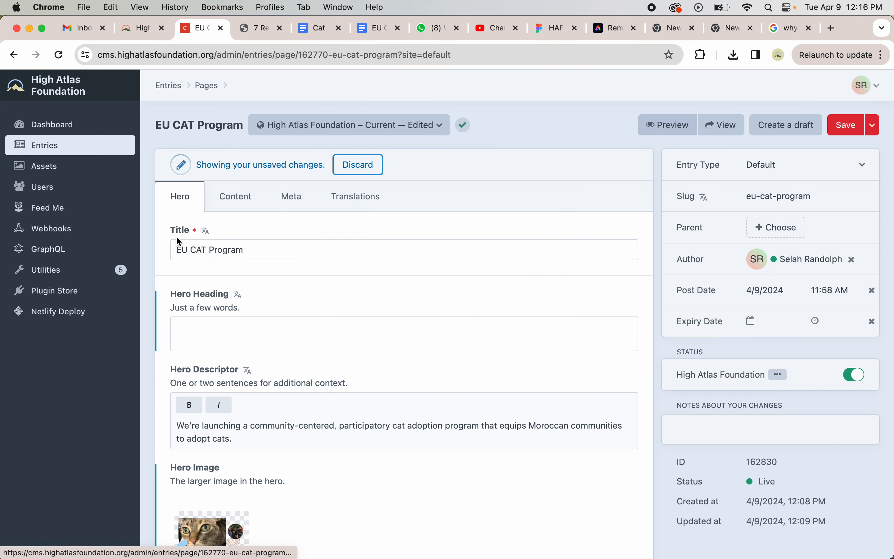
{"action": "scroll", "coordinate": [247, 255], "scroll_direction": "down", "scroll_amount": 2}
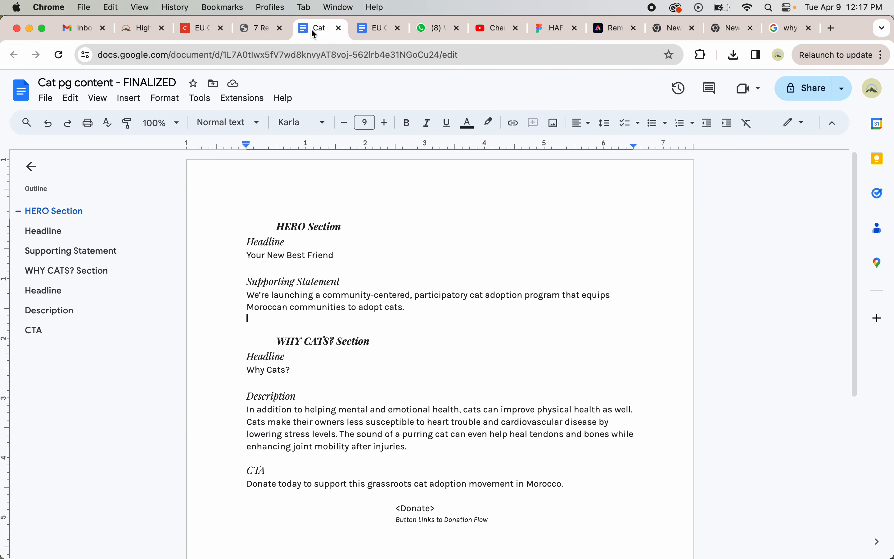
- Copy the headline Your New Best Friend from the document into the Hero Heading field
{"action": "left_click", "coordinate": [311, 28]}
{"action": "left_click_drag", "start_coordinate": [246, 256], "coordinate": [339, 256]}
{"action": "key", "text": "super+c"}
{"action": "left_click", "coordinate": [202, 36]}
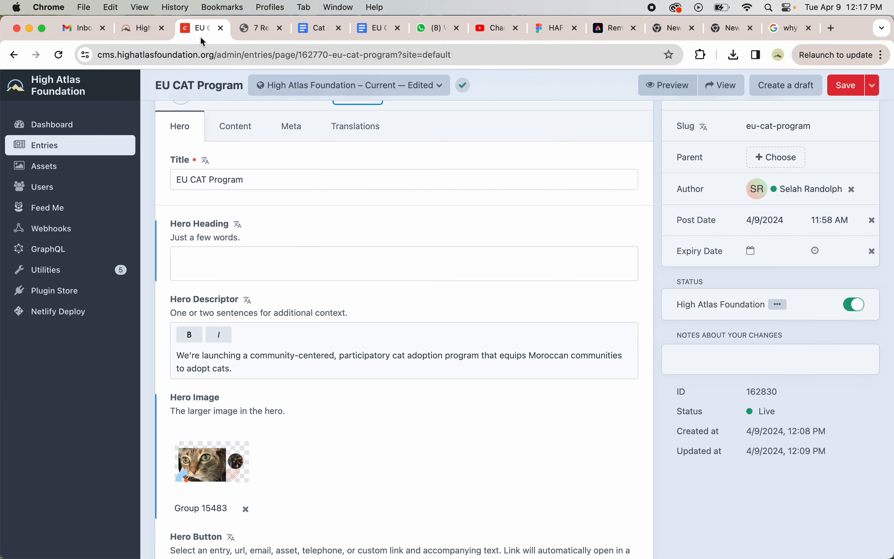
{"action": "left_click", "coordinate": [238, 259]}
{"action": "key", "text": "super+v"}
- Replace the hero image by removing Group 15483 and uploading a downloaded image into the Hero Image field
{"action": "scroll", "coordinate": [277, 351], "scroll_direction": "down", "scroll_amount": 1}
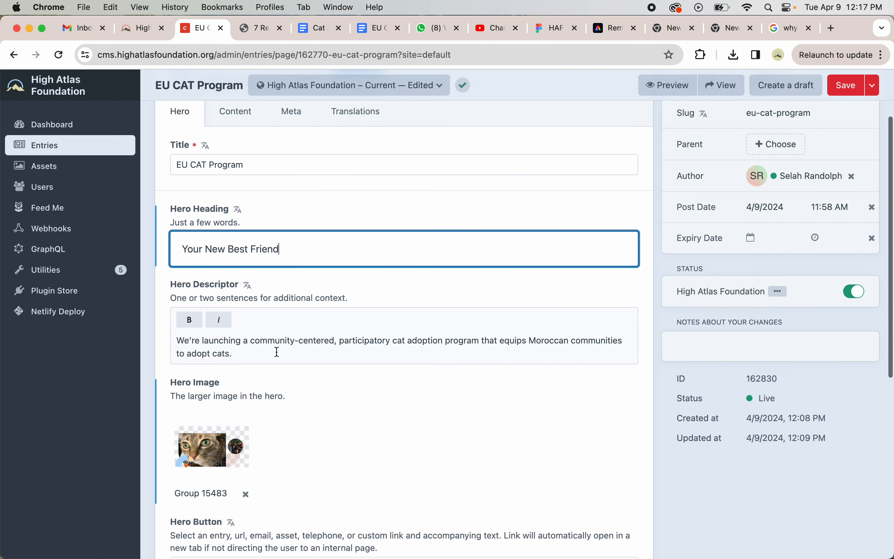
{"action": "left_click", "coordinate": [277, 352]}
{"action": "scroll", "coordinate": [278, 352], "scroll_direction": "down", "scroll_amount": 1}
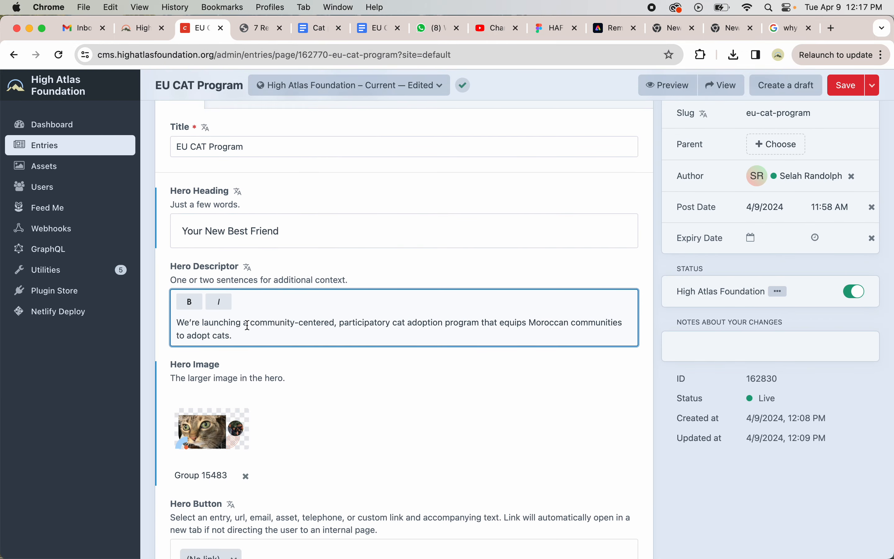
{"action": "scroll", "coordinate": [242, 329], "scroll_direction": "down", "scroll_amount": 2}
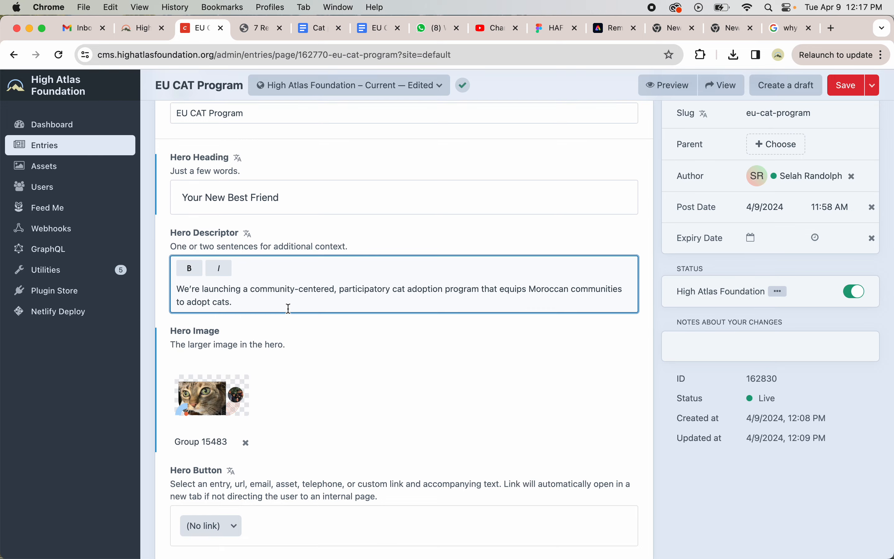
{"action": "scroll", "coordinate": [289, 311], "scroll_direction": "down", "scroll_amount": 7}
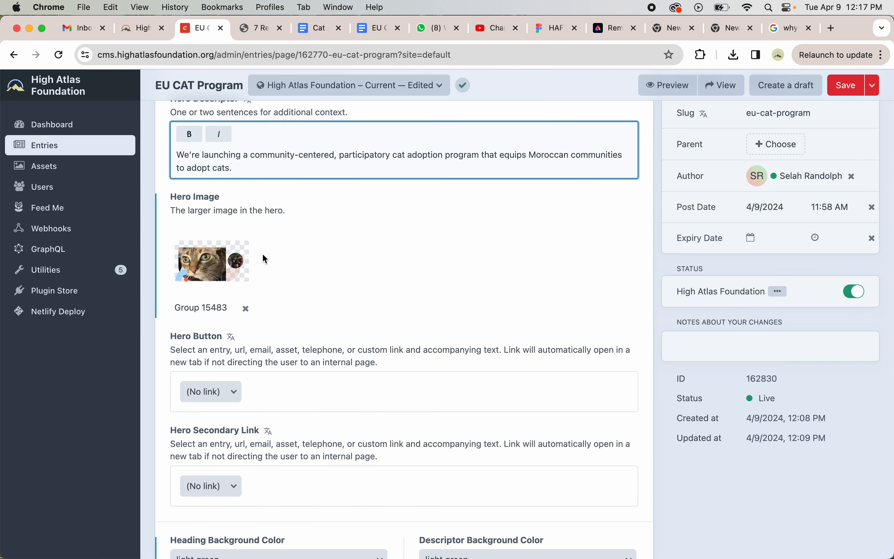
{"action": "left_click", "coordinate": [245, 308]}
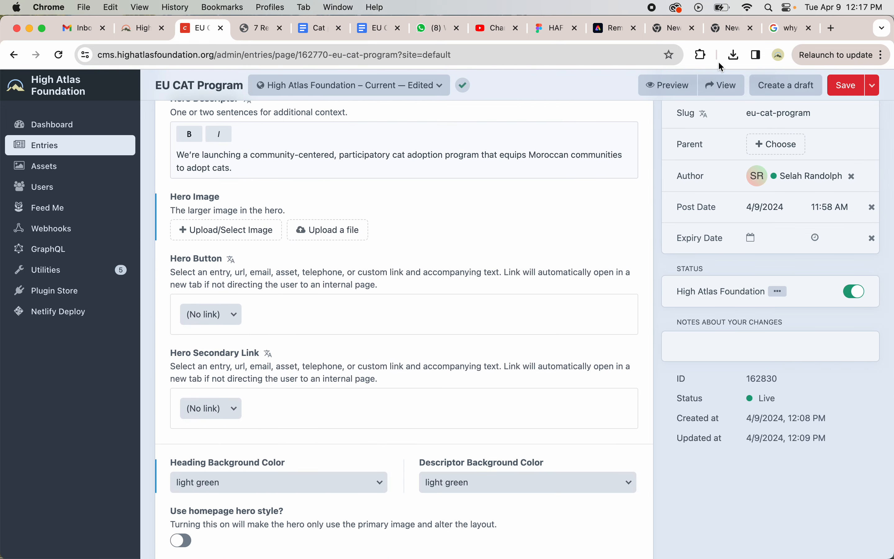
{"action": "left_click", "coordinate": [734, 55]}
{"action": "left_click_drag", "start_coordinate": [630, 195], "coordinate": [214, 227]}
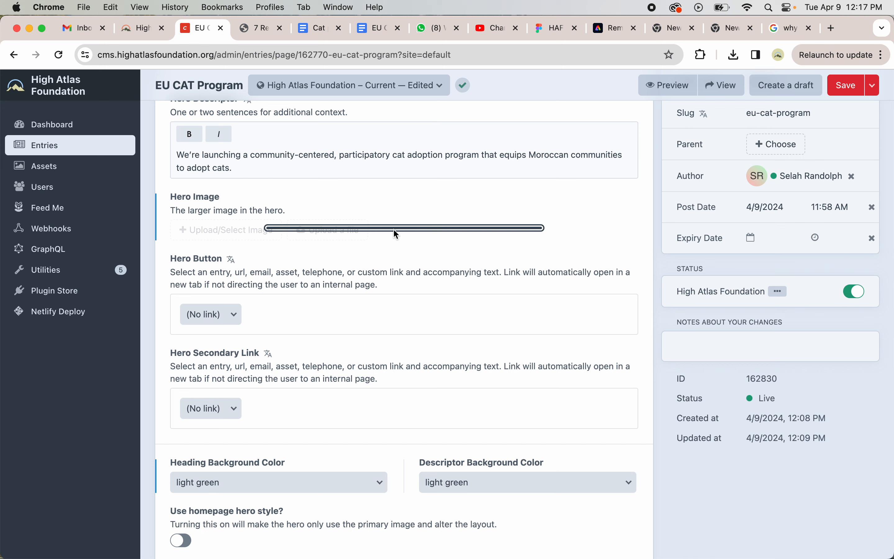
- Inspect the Heading Background Color options for the hero
{"action": "scroll", "coordinate": [299, 298], "scroll_direction": "down", "scroll_amount": 3}
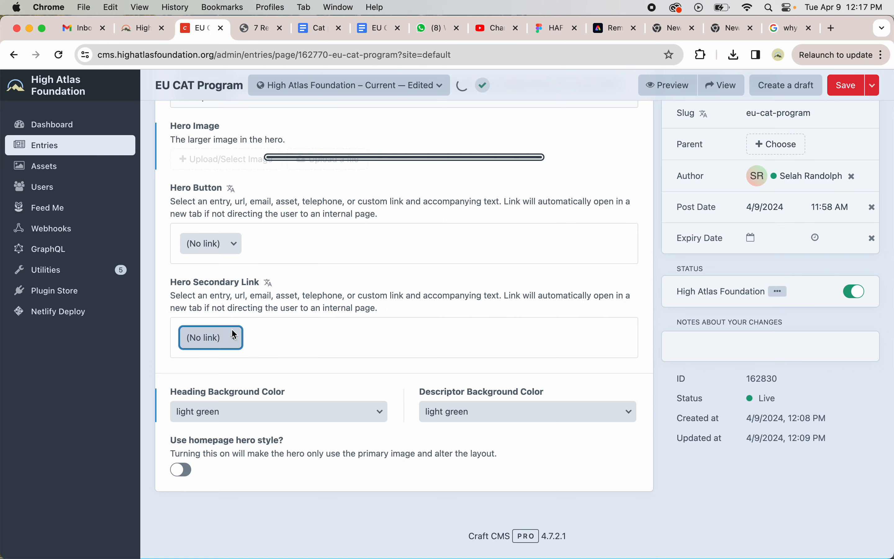
{"action": "scroll", "coordinate": [302, 350], "scroll_direction": "up", "scroll_amount": 1}
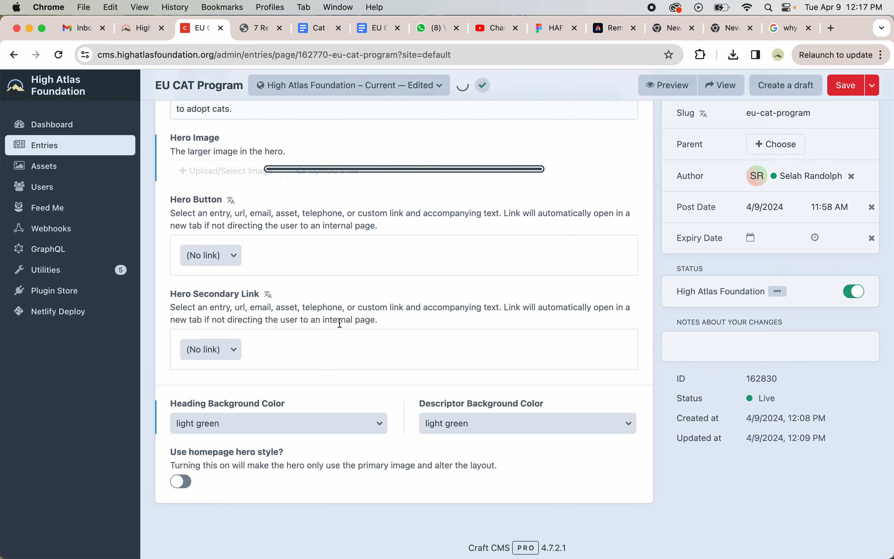
{"action": "scroll", "coordinate": [340, 322], "scroll_direction": "up", "scroll_amount": 1}
{"action": "scroll", "coordinate": [339, 322], "scroll_direction": "down", "scroll_amount": 2}
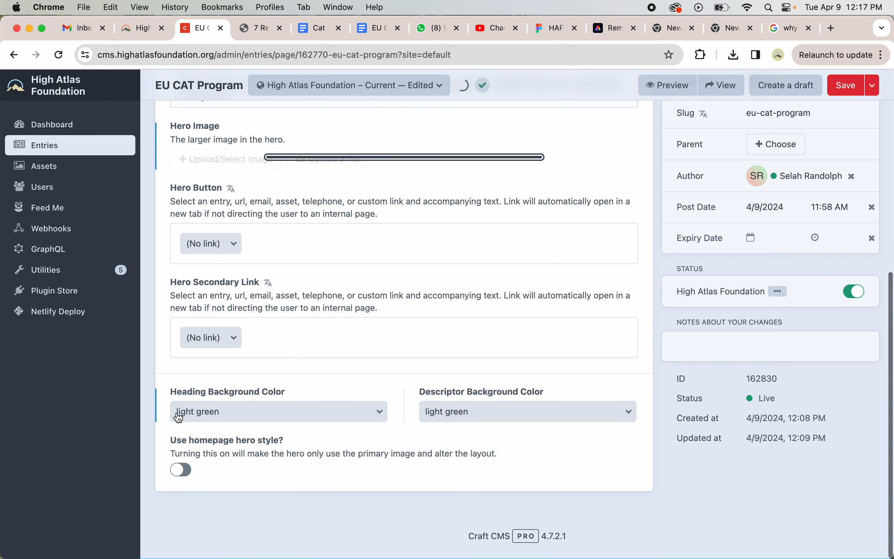
{"action": "left_click", "coordinate": [259, 411]}
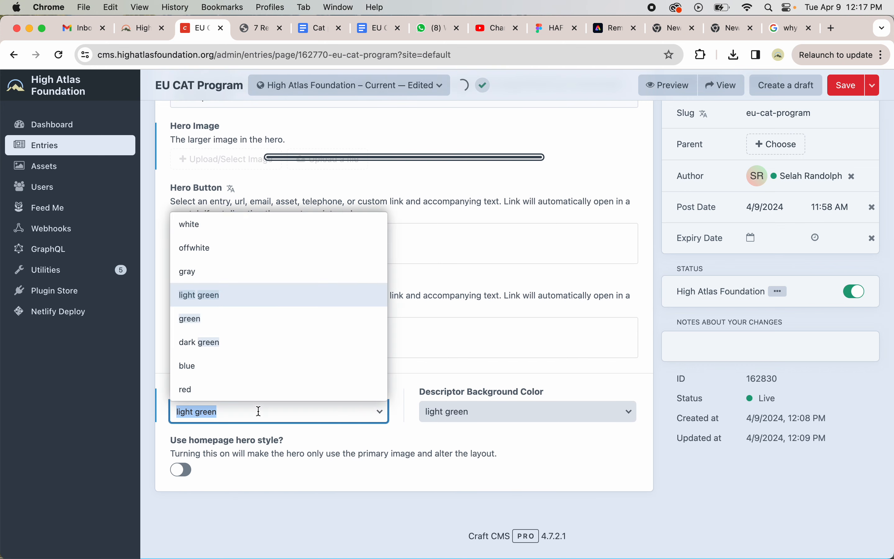
{"action": "left_click", "coordinate": [280, 468]}
- Open the Content tab and review the Image + Copy block's image, heading and copy
{"action": "scroll", "coordinate": [279, 468], "scroll_direction": "up", "scroll_amount": 10}
{"action": "left_click", "coordinate": [238, 191]}
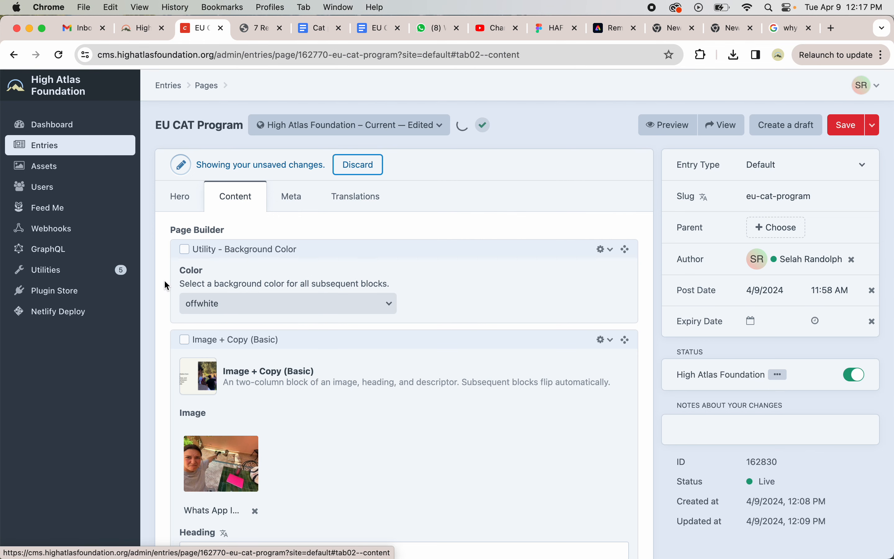
{"action": "scroll", "coordinate": [163, 279], "scroll_direction": "down", "scroll_amount": 1}
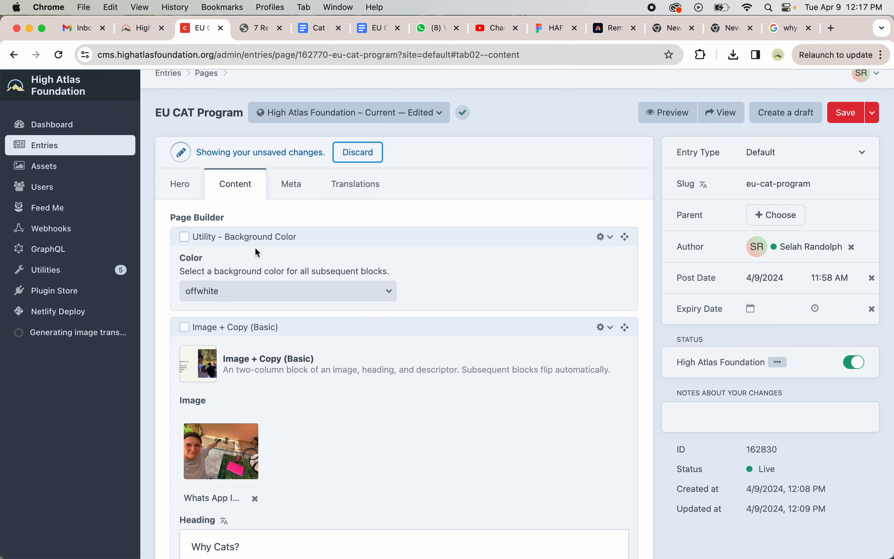
{"action": "scroll", "coordinate": [272, 291], "scroll_direction": "down", "scroll_amount": 4}
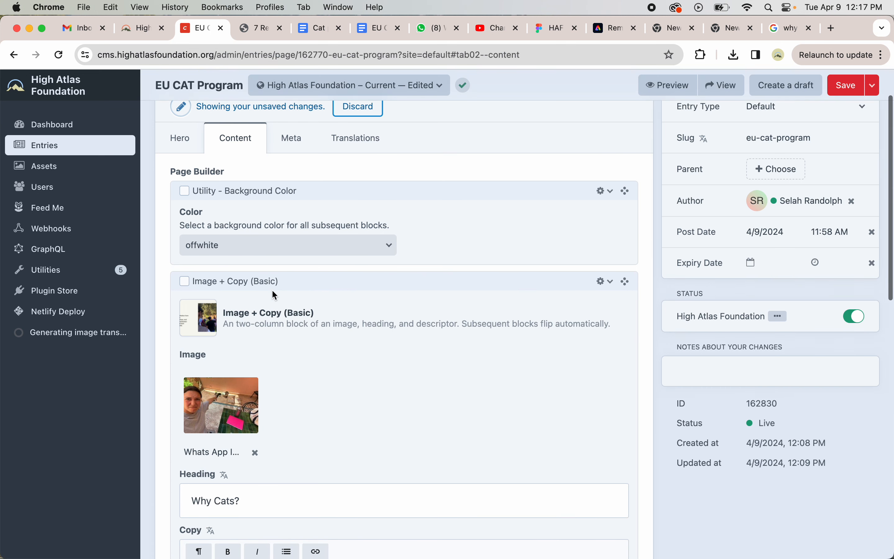
{"action": "scroll", "coordinate": [299, 361], "scroll_direction": "down", "scroll_amount": 5}
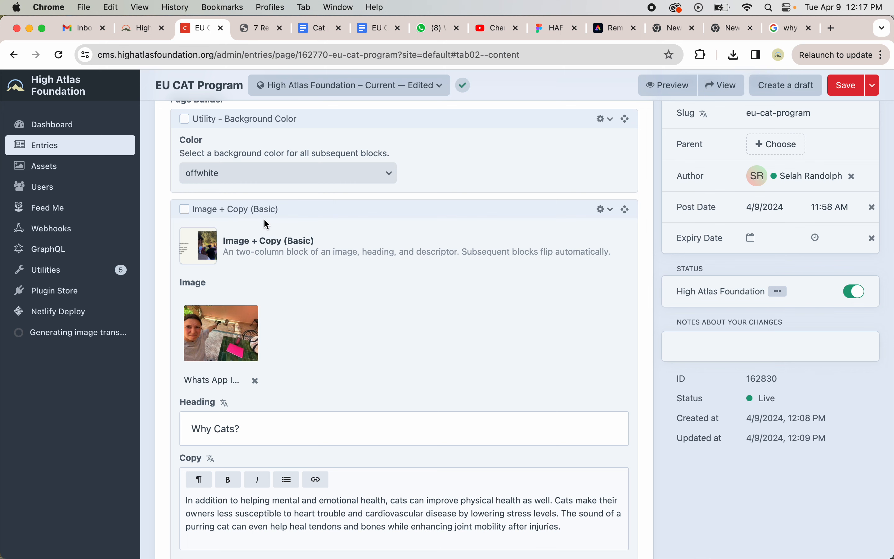
{"action": "scroll", "coordinate": [287, 222], "scroll_direction": "down", "scroll_amount": 5}
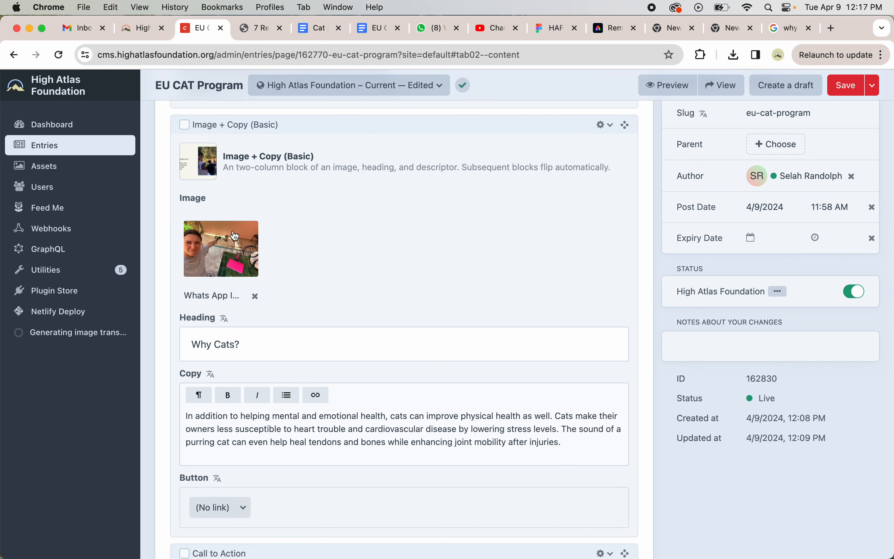
{"action": "scroll", "coordinate": [235, 235], "scroll_direction": "down", "scroll_amount": 3}
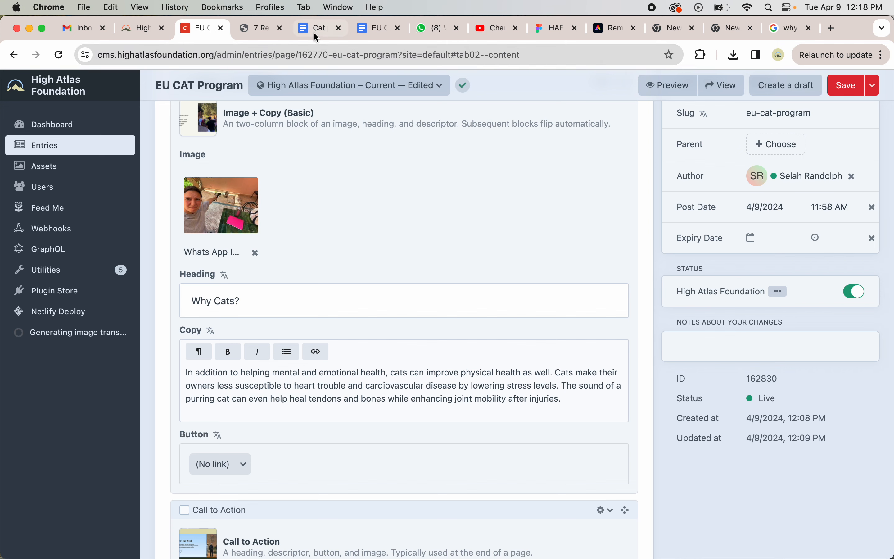
- Review the Why Cats? description text in the finalized document
{"action": "left_click", "coordinate": [316, 36]}
{"action": "left_click", "coordinate": [318, 320]}
{"action": "scroll", "coordinate": [319, 320], "scroll_direction": "down", "scroll_amount": 3}
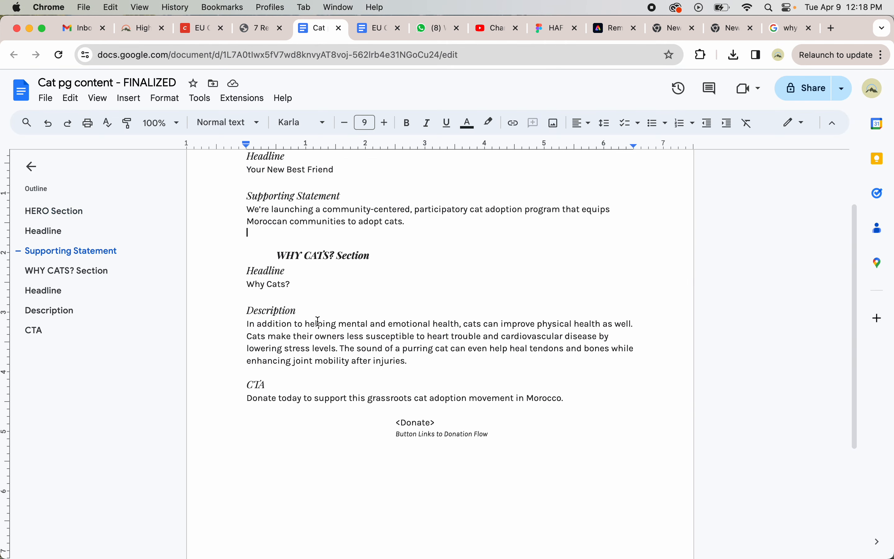
{"action": "left_click_drag", "start_coordinate": [248, 325], "coordinate": [409, 361]}
{"action": "left_click", "coordinate": [413, 324]}
{"action": "left_click", "coordinate": [243, 36]}
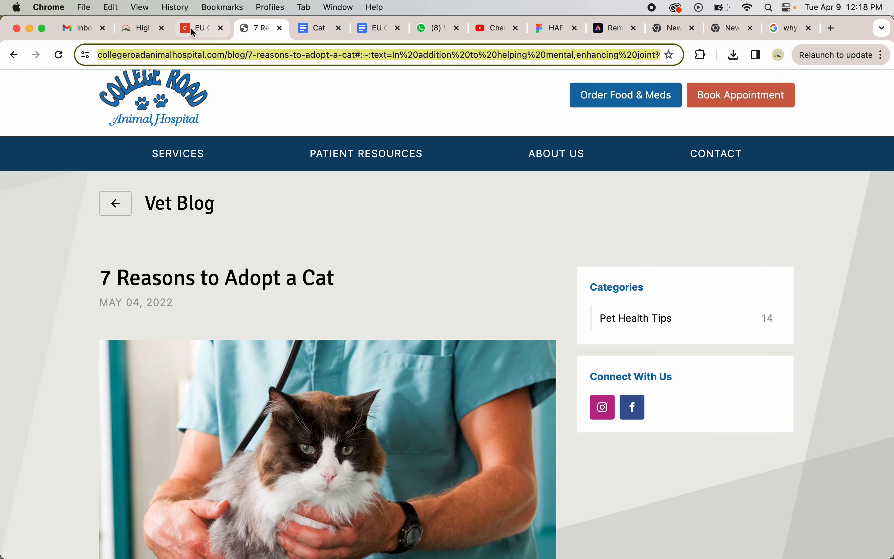
- Check the Why Cats? heading and copy in the Image + Copy block against the document
{"action": "left_click", "coordinate": [190, 27]}
{"action": "scroll", "coordinate": [281, 289], "scroll_direction": "down", "scroll_amount": 1}
{"action": "left_click_drag", "start_coordinate": [251, 269], "coordinate": [193, 269]}
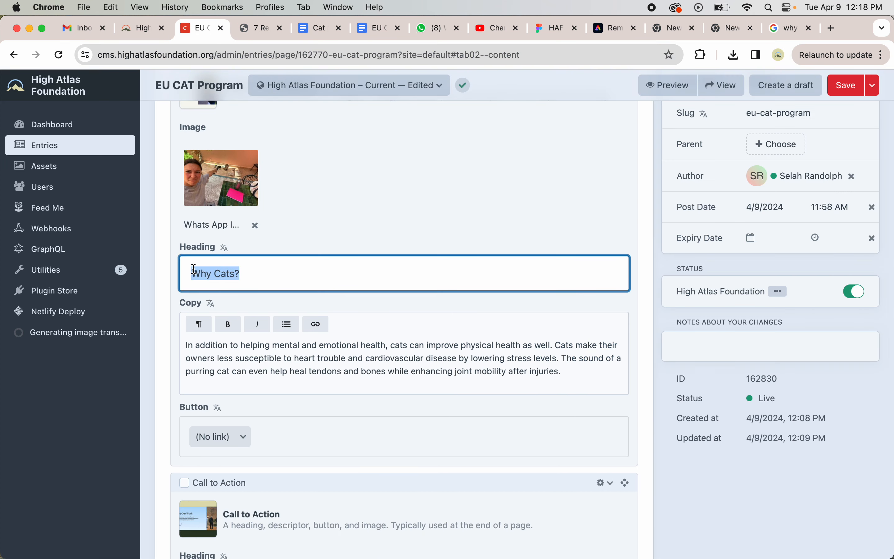
{"action": "left_click_drag", "start_coordinate": [191, 358], "coordinate": [374, 357]}
{"action": "left_click", "coordinate": [375, 358]}
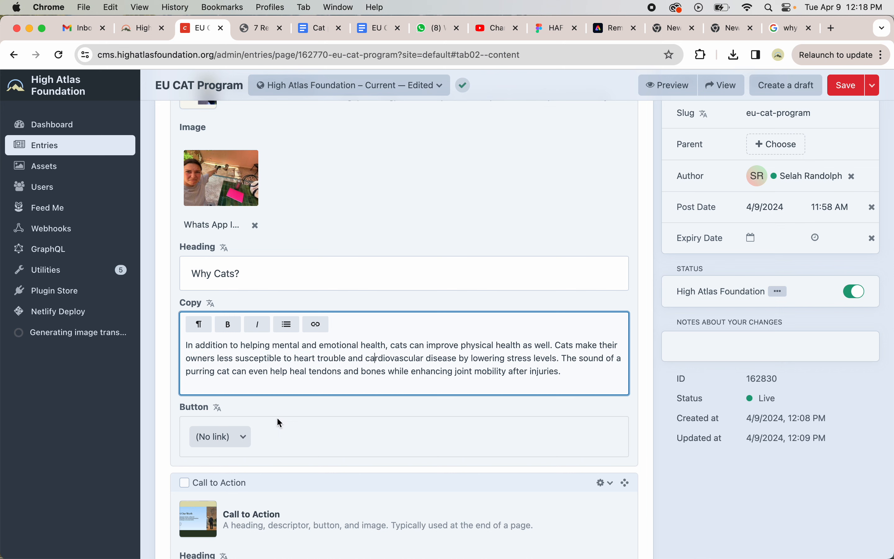
{"action": "left_click", "coordinate": [235, 440]}
{"action": "scroll", "coordinate": [220, 425], "scroll_direction": "down", "scroll_amount": 1}
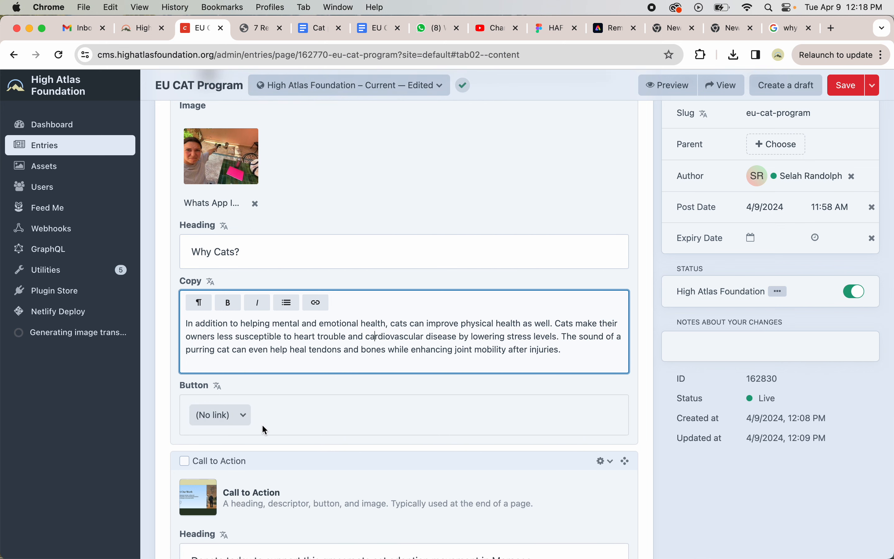
- Open the live preview and view the page at desktop, tablet and mobile sizes
{"action": "left_click", "coordinate": [651, 89]}
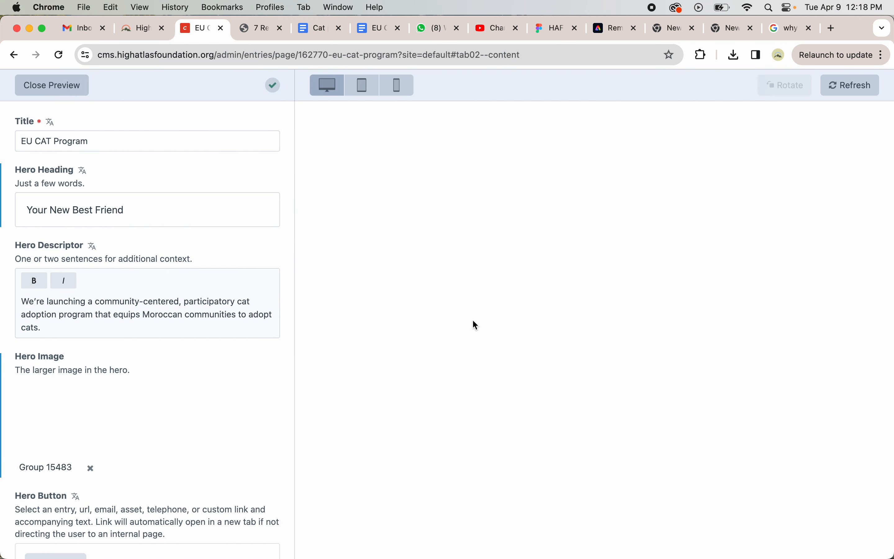
{"action": "scroll", "coordinate": [473, 320], "scroll_direction": "down", "scroll_amount": 12}
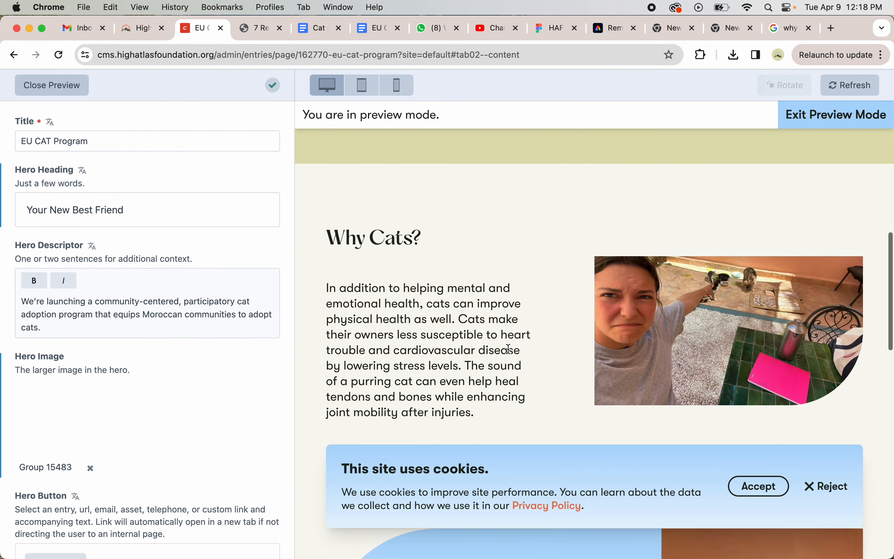
{"action": "left_click", "coordinate": [357, 88]}
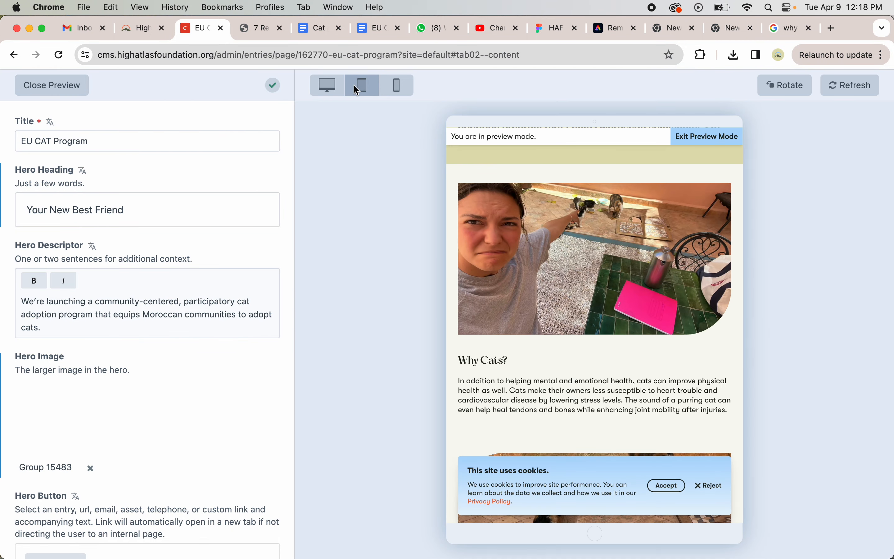
{"action": "left_click", "coordinate": [393, 88]}
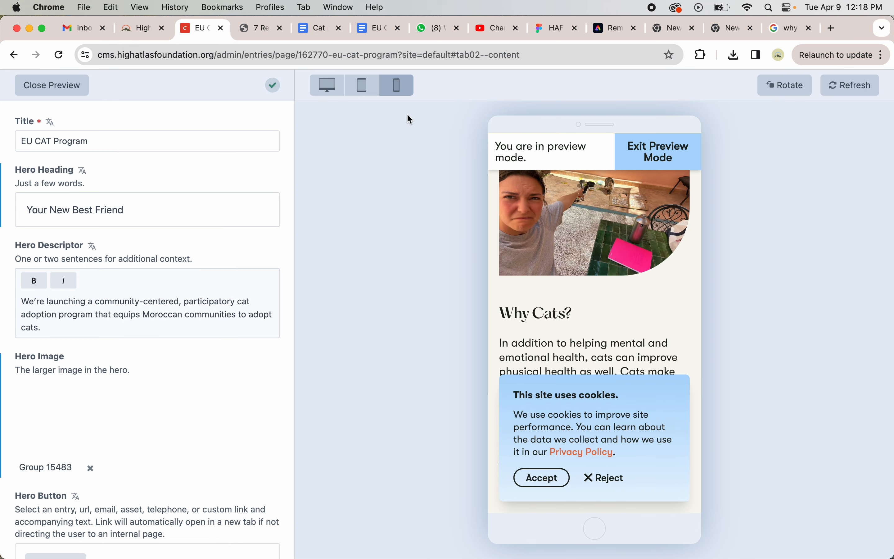
{"action": "left_click", "coordinate": [362, 86]}
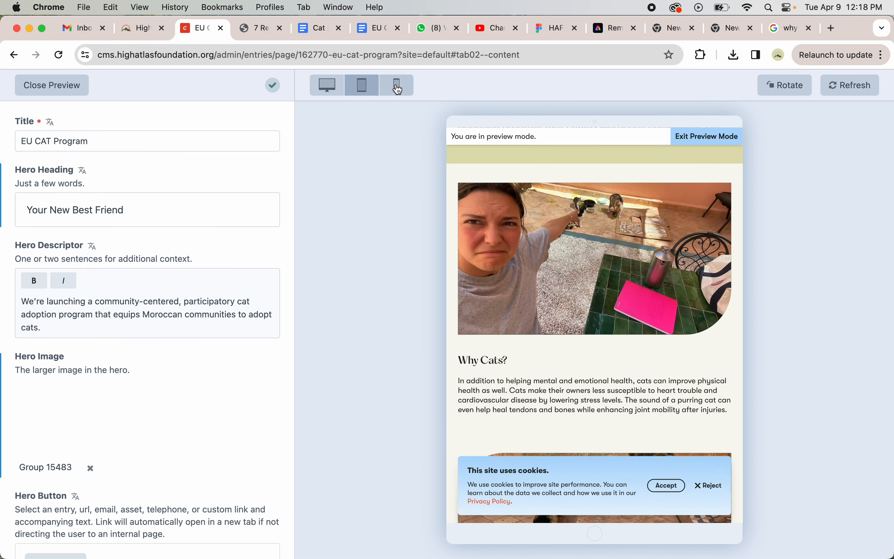
{"action": "left_click", "coordinate": [398, 86]}
{"action": "scroll", "coordinate": [509, 291], "scroll_direction": "up", "scroll_amount": 1}
{"action": "scroll", "coordinate": [509, 290], "scroll_direction": "up", "scroll_amount": 3}
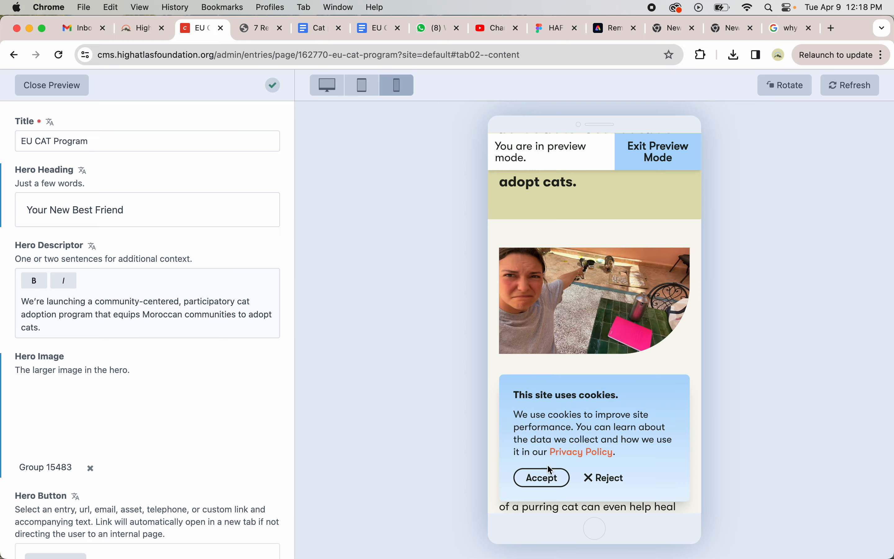
- Accept the cookie notice in the preview and close the live preview
{"action": "left_click", "coordinate": [550, 476]}
{"action": "scroll", "coordinate": [556, 385], "scroll_direction": "up", "scroll_amount": 10}
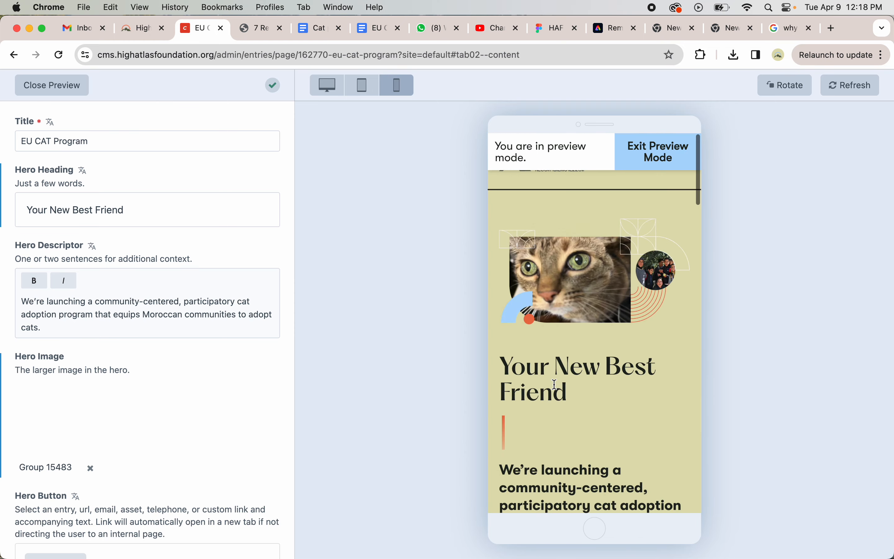
{"action": "left_click", "coordinate": [73, 86]}
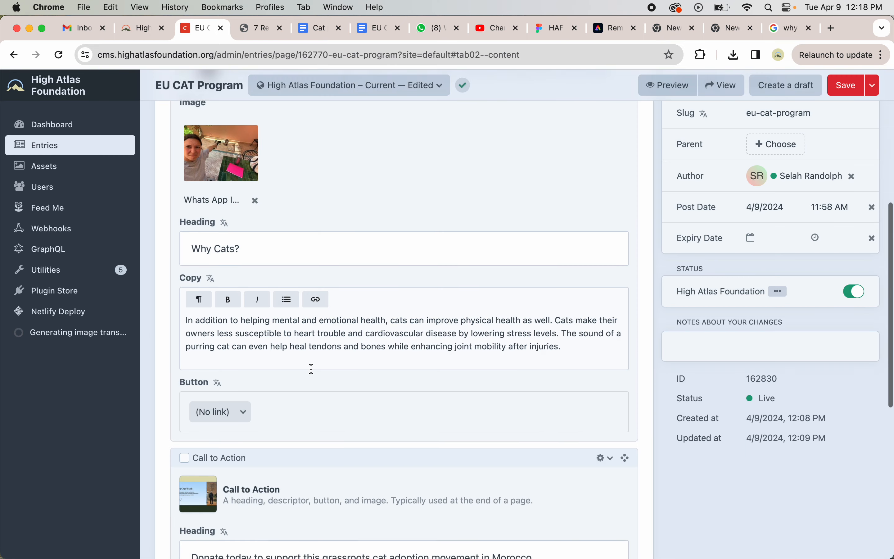
- Copy the Call to Action heading text into the block's Descriptor field
{"action": "scroll", "coordinate": [282, 267], "scroll_direction": "down", "scroll_amount": 5}
{"action": "scroll", "coordinate": [324, 305], "scroll_direction": "down", "scroll_amount": 4}
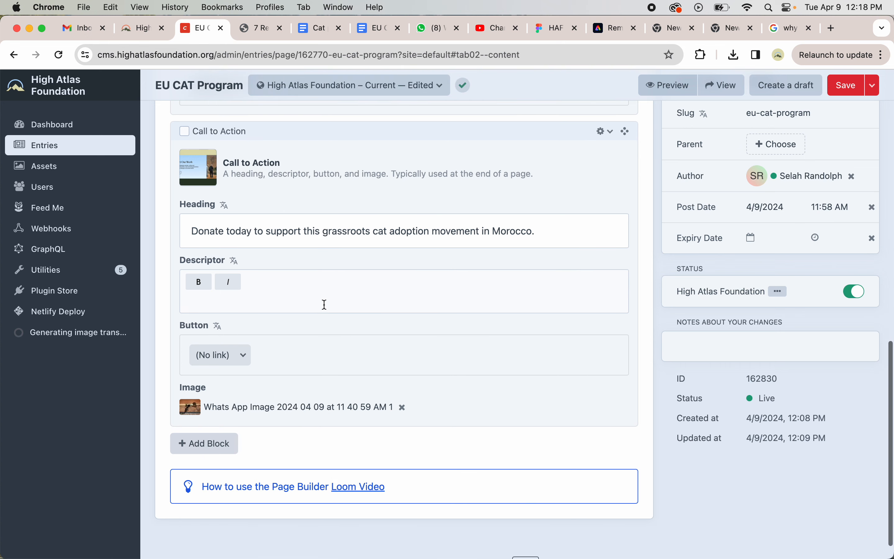
{"action": "mouse_move", "coordinate": [191, 231]}
{"action": "left_mouse_down"}
{"action": "mouse_move", "coordinate": [543, 226]}
{"action": "mouse_move", "coordinate": [175, 237]}
{"action": "left_mouse_up"}
{"action": "key", "text": "super+c"}
{"action": "left_click", "coordinate": [544, 227]}
{"action": "left_click", "coordinate": [427, 307]}
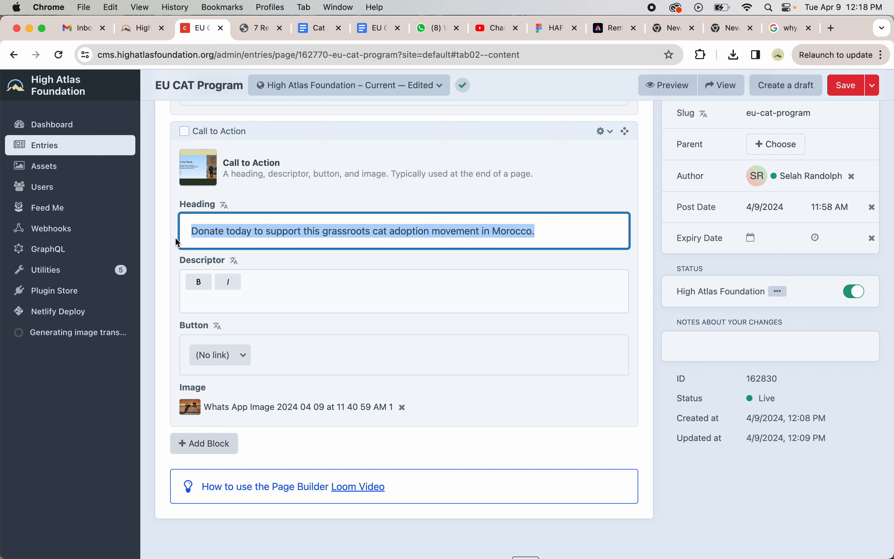
{"action": "left_click", "coordinate": [208, 307]}
{"action": "key", "text": "super+v"}
- Replace the Call to Action heading with "You can be part of changing a cat's world!"
{"action": "left_click_drag", "start_coordinate": [534, 231], "coordinate": [142, 235]}
{"action": "key", "text": "BackSpace"}
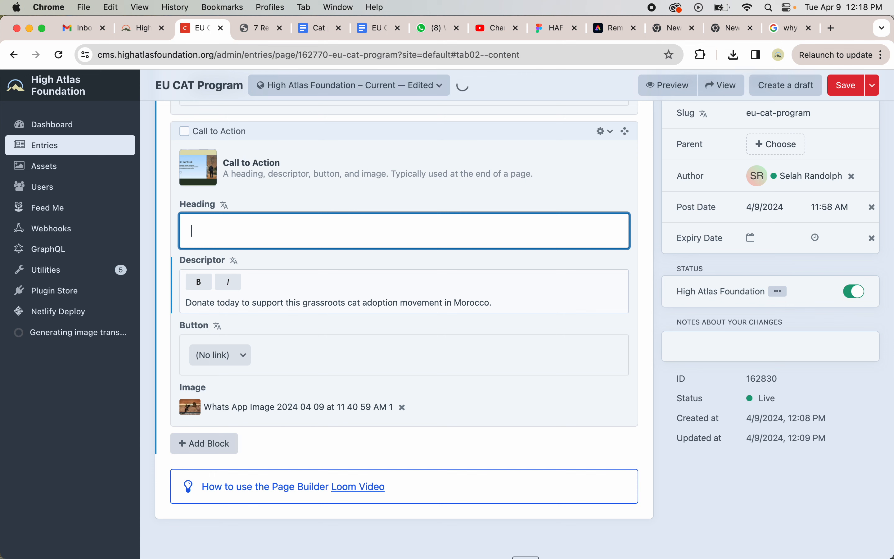
{"action": "type", "text": "You can be"}
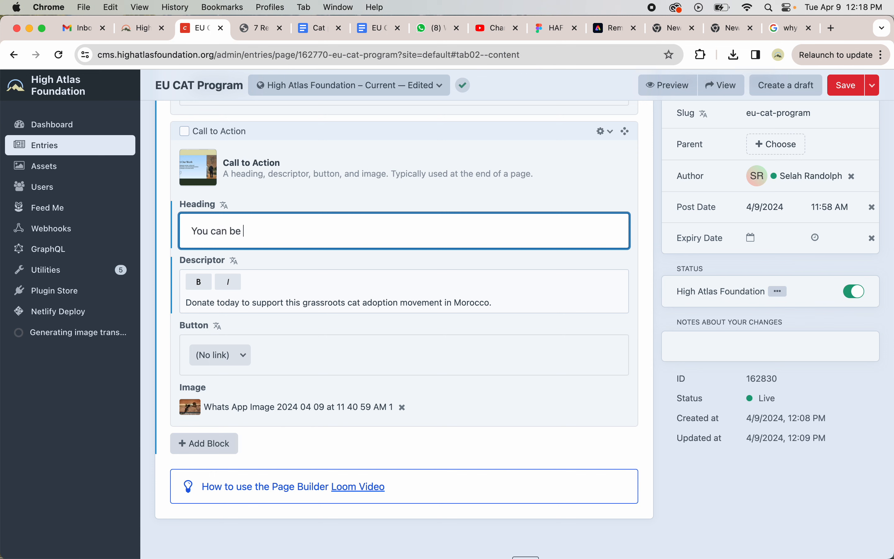
{"action": "type", "text": " part of changing a cat'"}
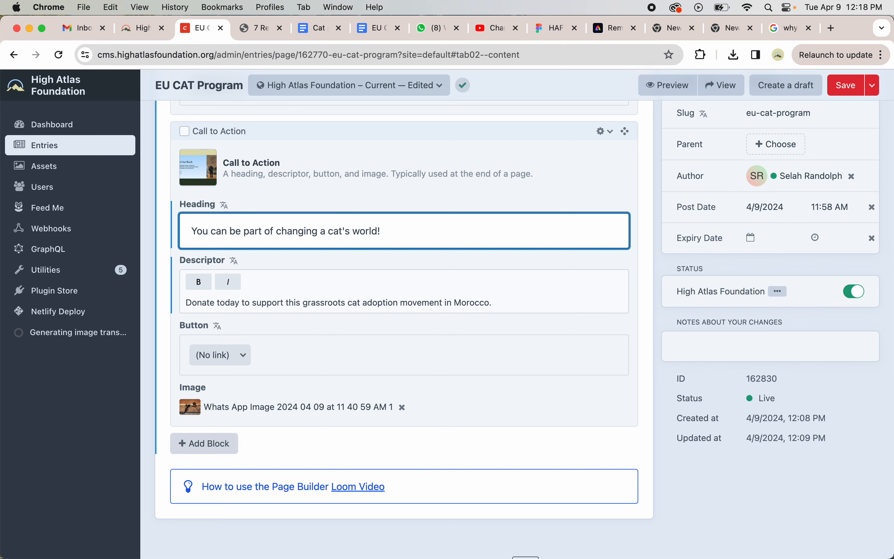
{"action": "type", "text": "s world!"}
- Scroll through the page builder blocks on the Content tab to review them
{"action": "scroll", "coordinate": [262, 361], "scroll_direction": "down", "scroll_amount": 1}
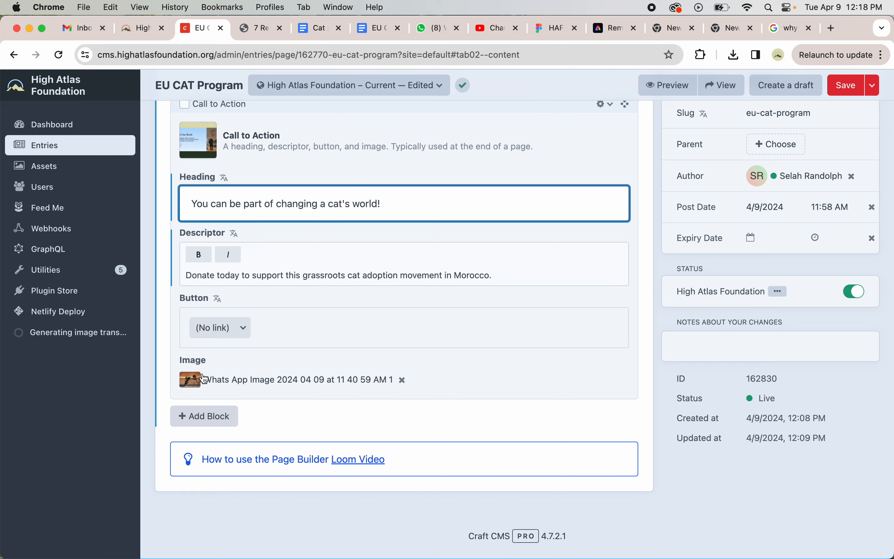
{"action": "scroll", "coordinate": [421, 344], "scroll_direction": "up", "scroll_amount": 15}
{"action": "scroll", "coordinate": [313, 355], "scroll_direction": "down", "scroll_amount": 15}
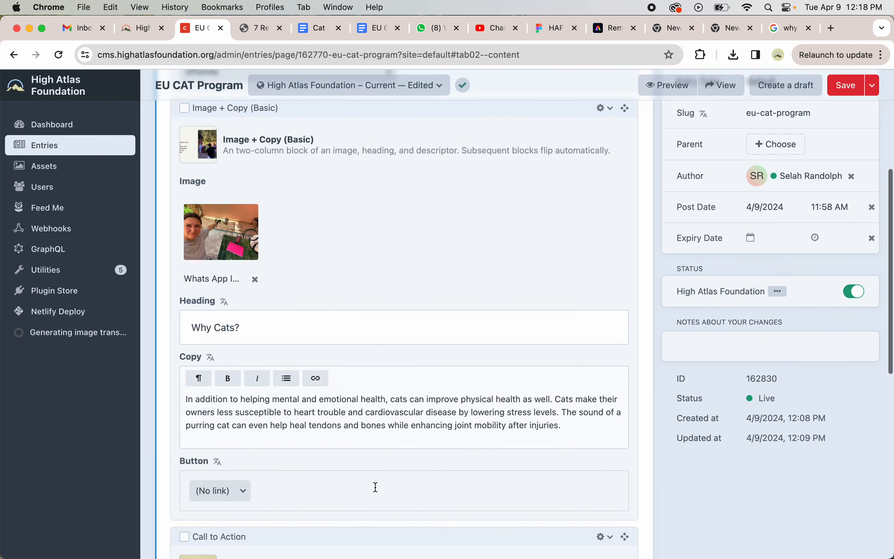
{"action": "left_click", "coordinate": [376, 486]}
{"action": "scroll", "coordinate": [395, 326], "scroll_direction": "up", "scroll_amount": 15}
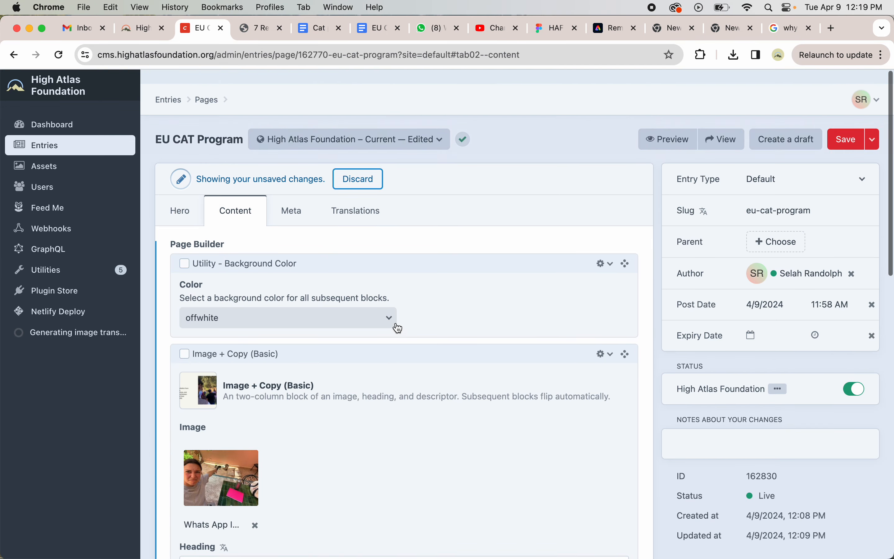
{"action": "scroll", "coordinate": [397, 328], "scroll_direction": "down", "scroll_amount": 15}
{"action": "scroll", "coordinate": [397, 327], "scroll_direction": "up", "scroll_amount": 10}
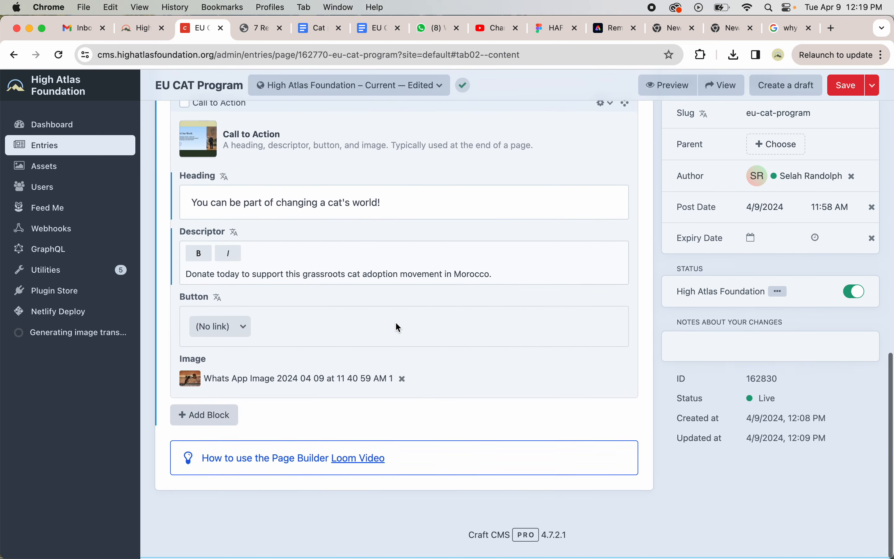
{"action": "scroll", "coordinate": [398, 328], "scroll_direction": "up", "scroll_amount": 5}
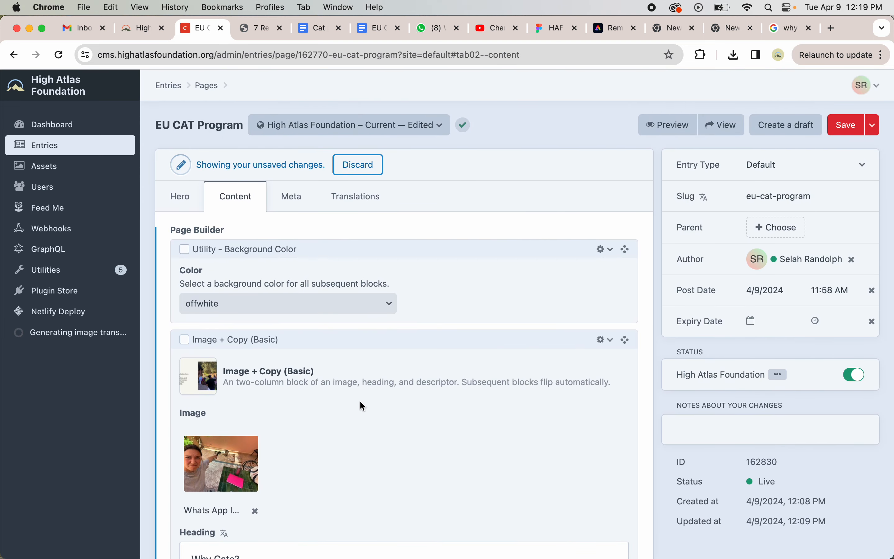
- Review the Meta tab's title, description and image fields and the Hero tab's title
{"action": "left_click", "coordinate": [291, 198]}
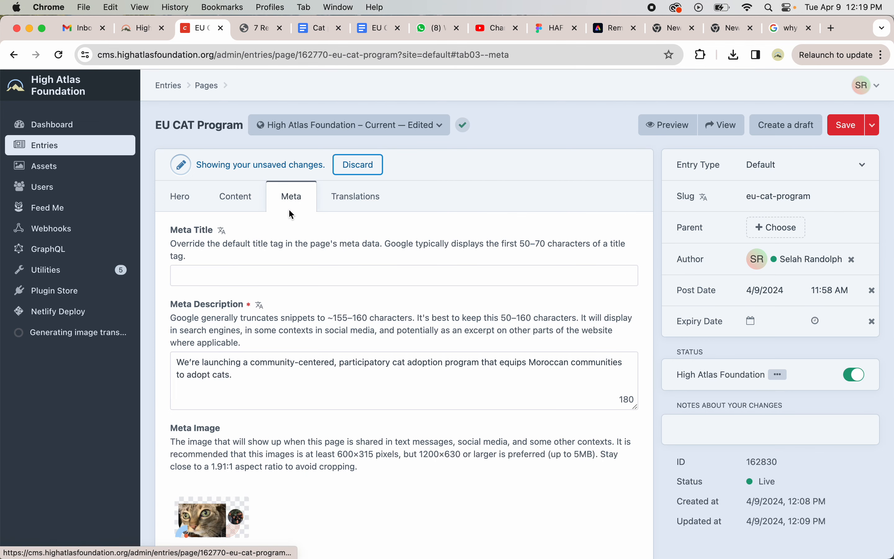
{"action": "scroll", "coordinate": [339, 355], "scroll_direction": "down", "scroll_amount": 2}
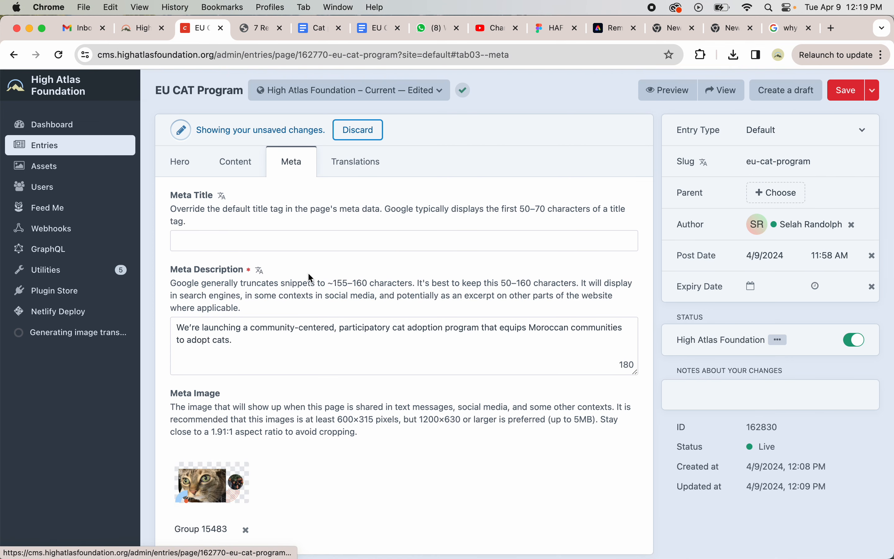
{"action": "scroll", "coordinate": [309, 273], "scroll_direction": "down", "scroll_amount": 1}
{"action": "scroll", "coordinate": [219, 173], "scroll_direction": "up", "scroll_amount": 2}
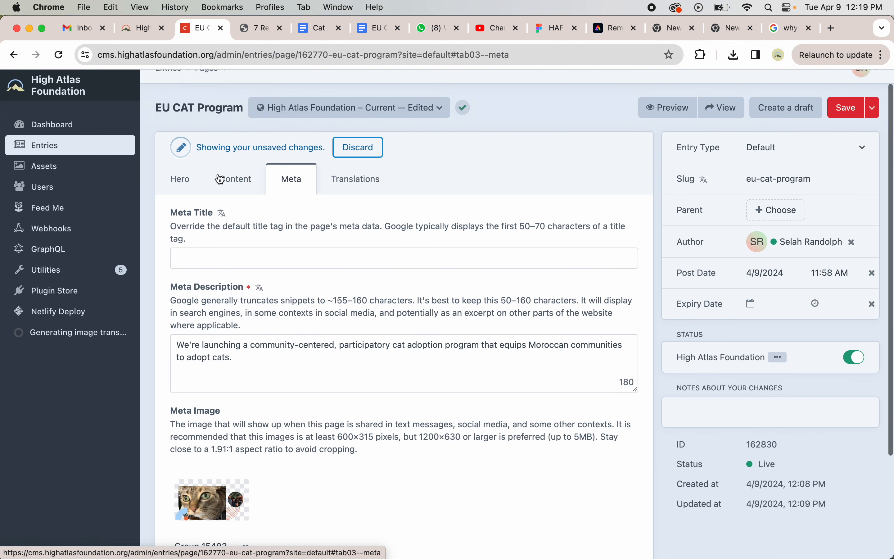
{"action": "left_click", "coordinate": [181, 178]}
{"action": "left_click", "coordinate": [248, 233]}
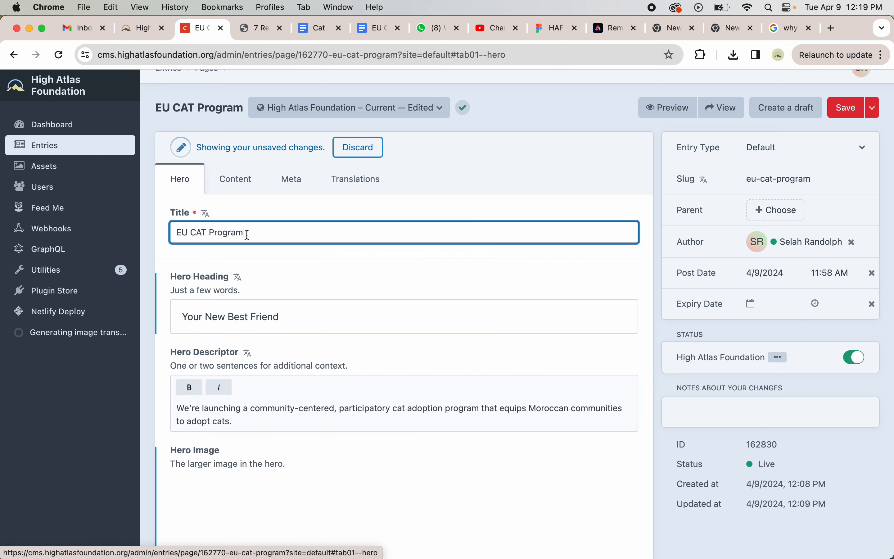
{"action": "left_click", "coordinate": [297, 178]}
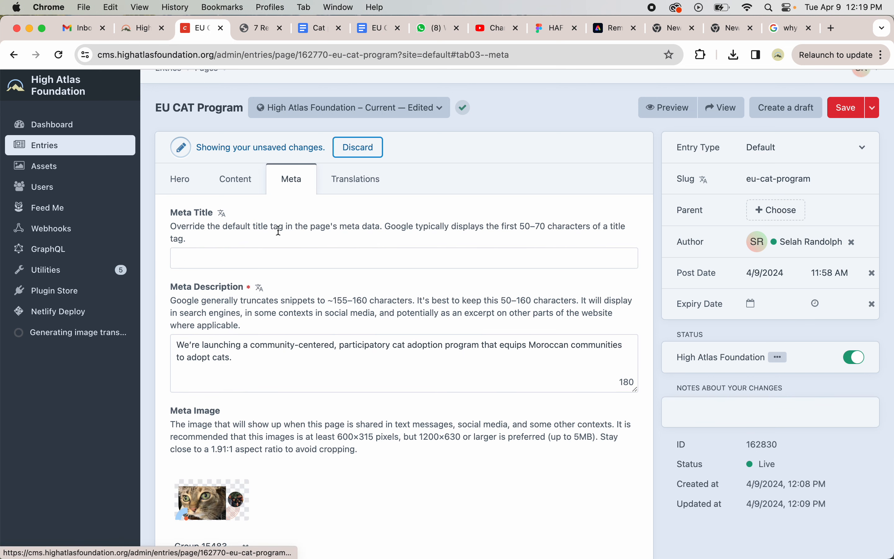
{"action": "left_click", "coordinate": [183, 177]}
{"action": "left_click", "coordinate": [274, 180]}
{"action": "scroll", "coordinate": [281, 364], "scroll_direction": "down", "scroll_amount": 3}
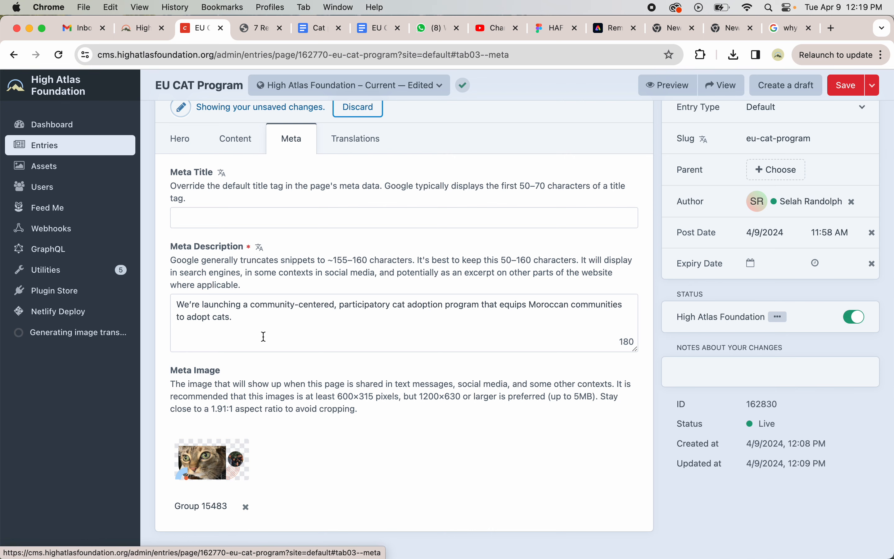
{"action": "scroll", "coordinate": [264, 336], "scroll_direction": "up", "scroll_amount": 3}
- Enable Translate All in the entry's Translations settings
{"action": "left_click", "coordinate": [358, 209]}
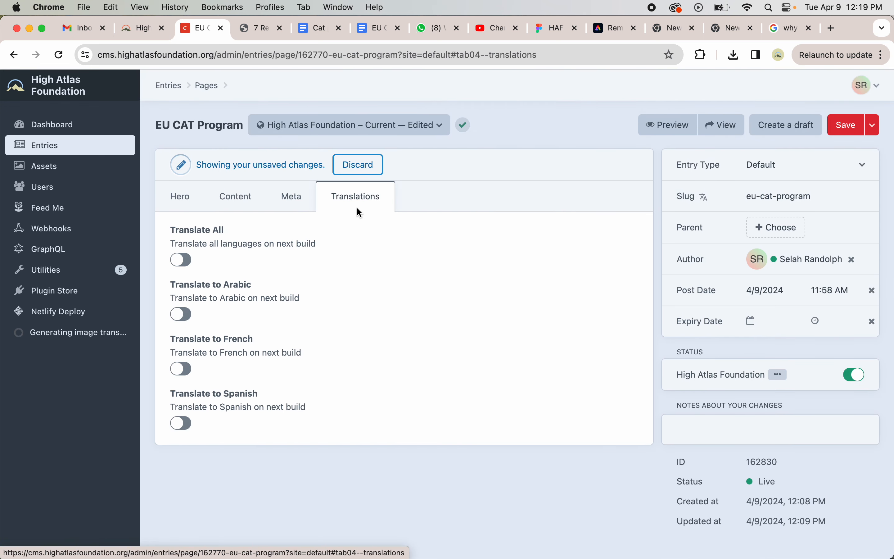
{"action": "left_click", "coordinate": [181, 260]}
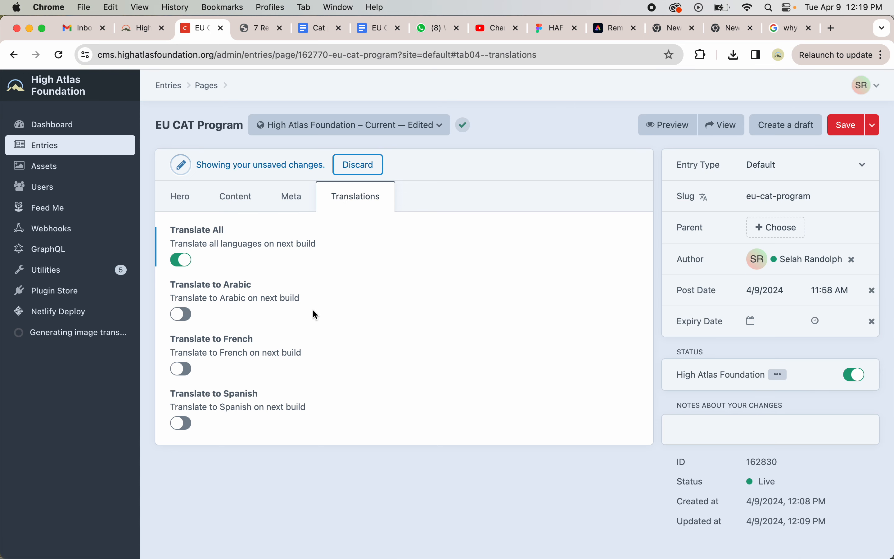
{"action": "left_click", "coordinate": [188, 207]}
- Open the live preview at desktop size and scroll through the page, then close the preview
{"action": "scroll", "coordinate": [341, 316], "scroll_direction": "down", "scroll_amount": 10}
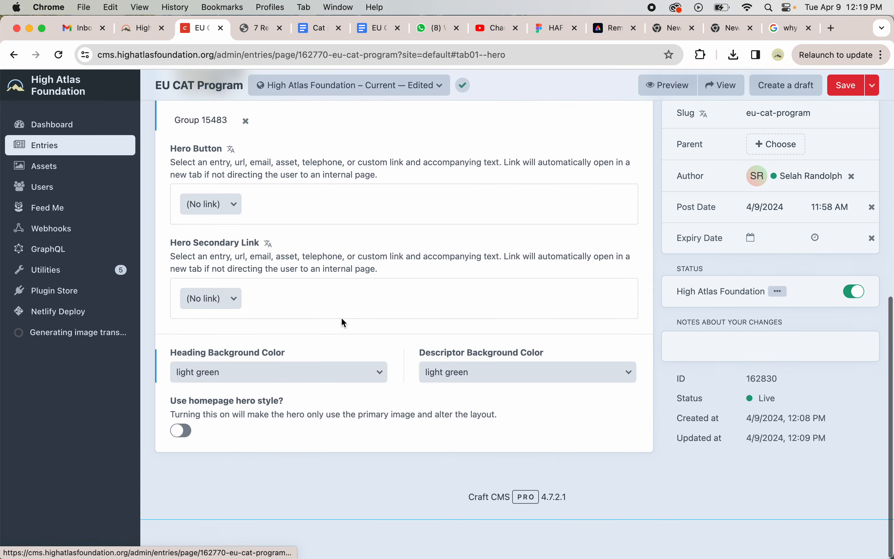
{"action": "scroll", "coordinate": [341, 316], "scroll_direction": "up", "scroll_amount": 10}
{"action": "left_click", "coordinate": [675, 131]}
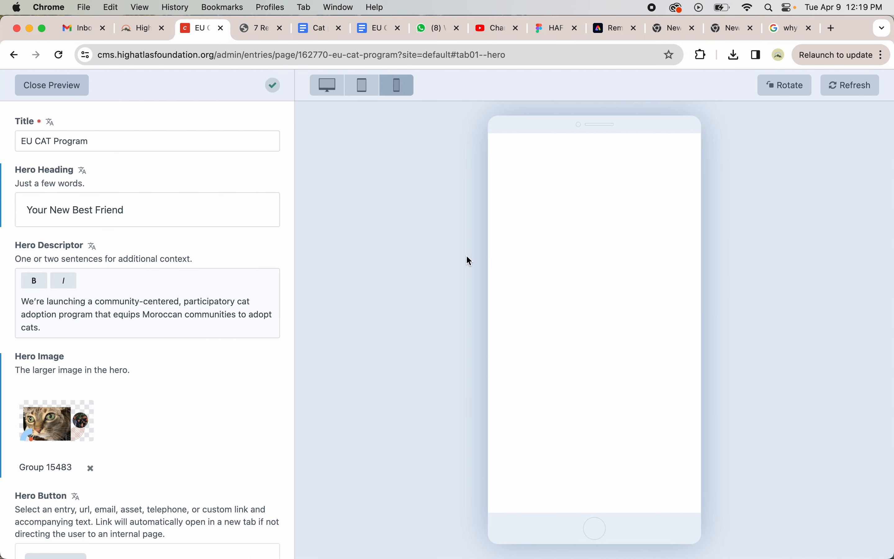
{"action": "left_click", "coordinate": [327, 85]}
{"action": "scroll", "coordinate": [472, 338], "scroll_direction": "down", "scroll_amount": 5}
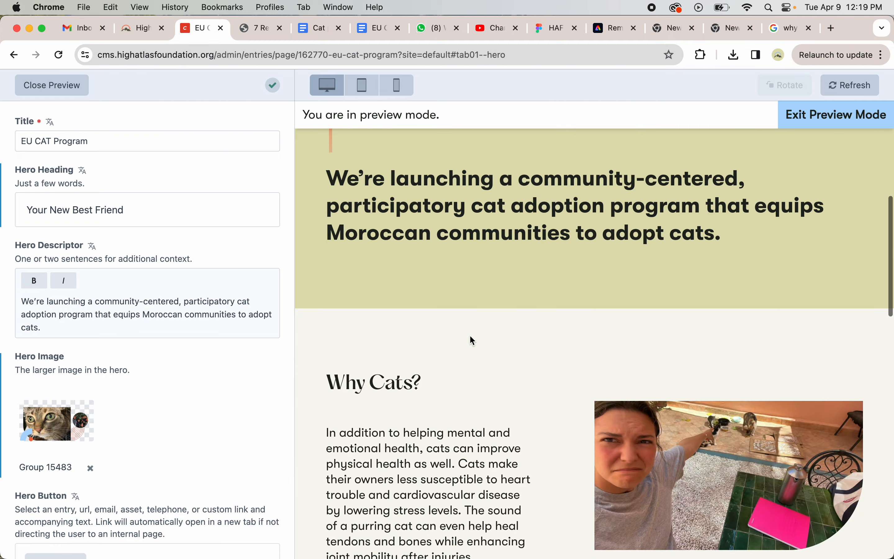
{"action": "scroll", "coordinate": [470, 337], "scroll_direction": "down", "scroll_amount": 15}
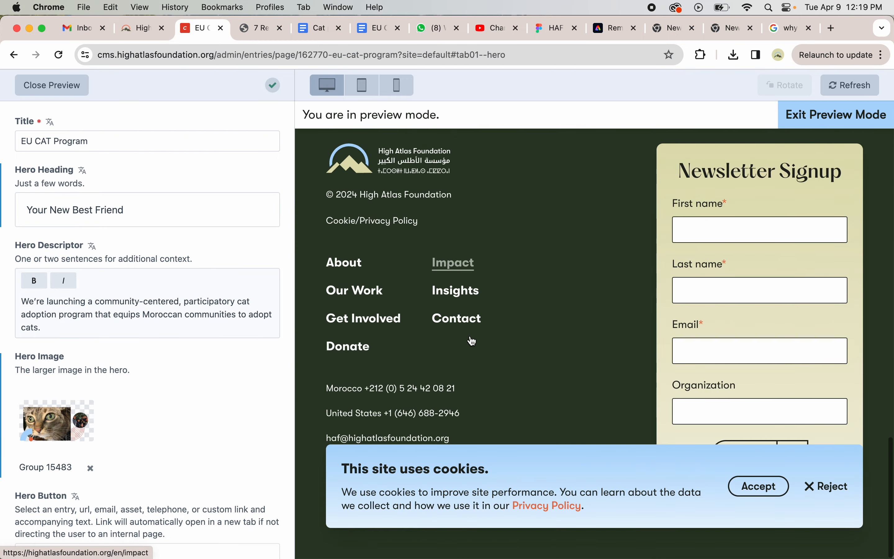
{"action": "scroll", "coordinate": [472, 338], "scroll_direction": "up", "scroll_amount": 20}
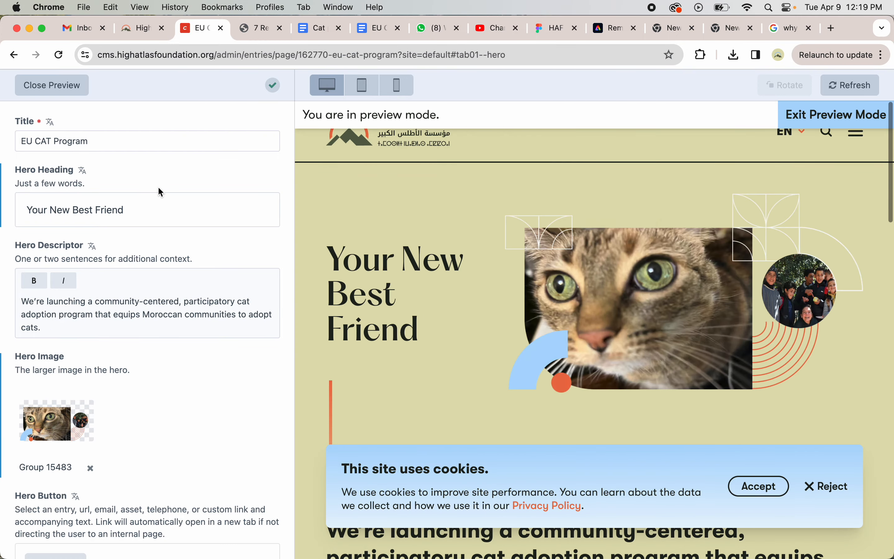
{"action": "left_click", "coordinate": [52, 86]}
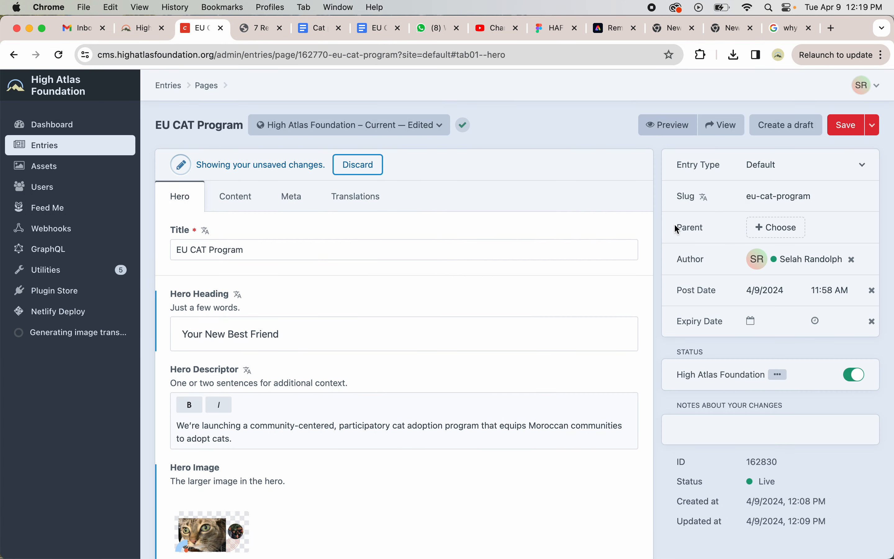
{"action": "left_click", "coordinate": [766, 227]}
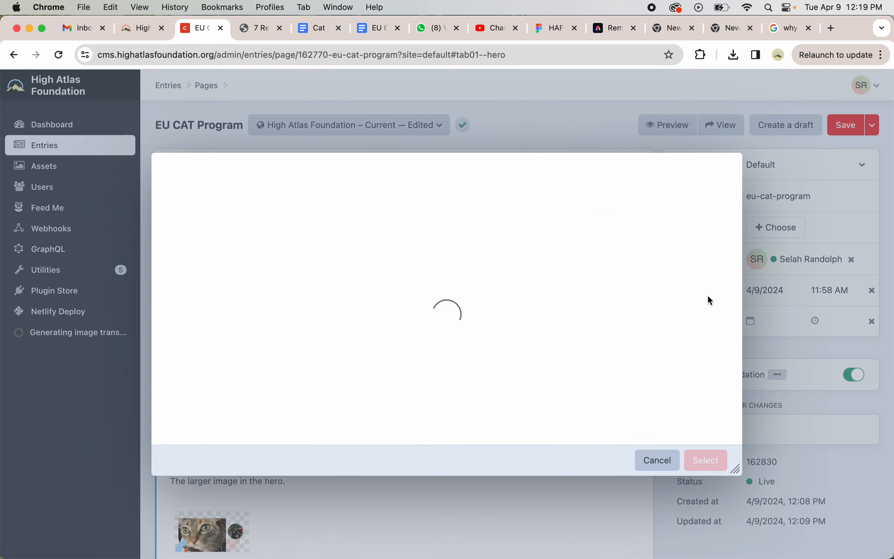
{"action": "scroll", "coordinate": [282, 323], "scroll_direction": "down", "scroll_amount": 10}
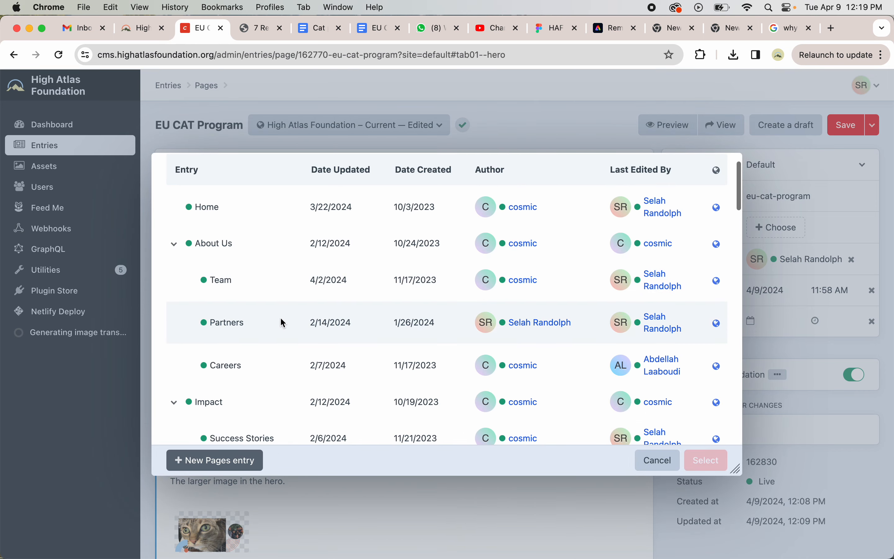
{"action": "scroll", "coordinate": [280, 317], "scroll_direction": "down", "scroll_amount": 3}
{"action": "scroll", "coordinate": [278, 320], "scroll_direction": "up", "scroll_amount": 2}
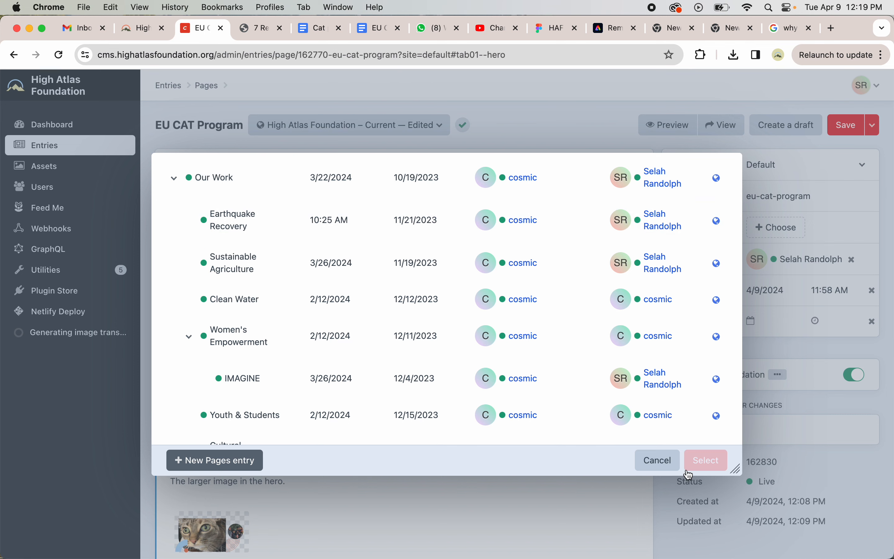
{"action": "left_click", "coordinate": [663, 460]}
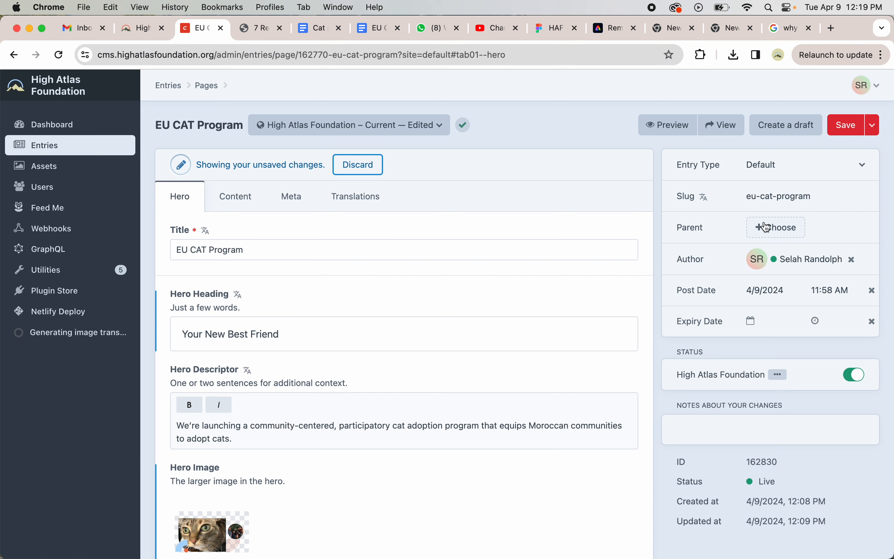
- Save the EU CAT Program entry
{"action": "left_click", "coordinate": [854, 126]}
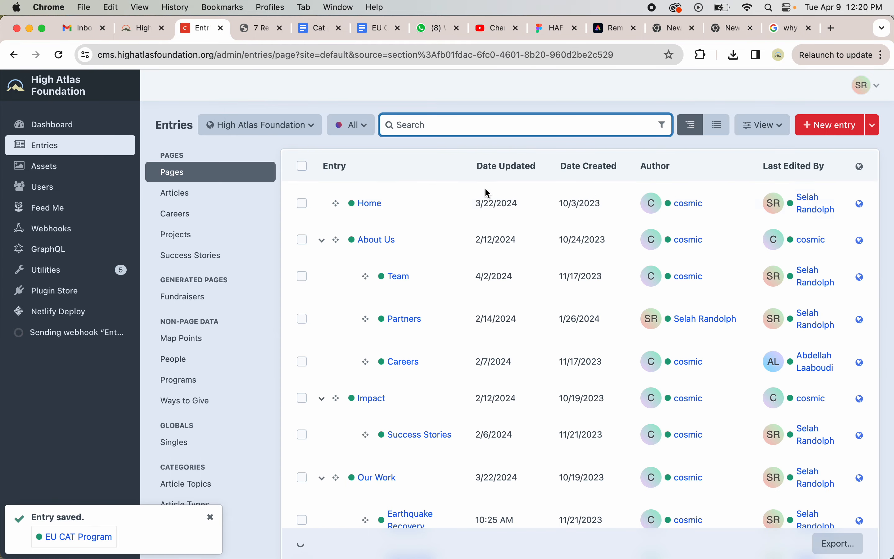
{"action": "scroll", "coordinate": [332, 407], "scroll_direction": "down", "scroll_amount": 15}
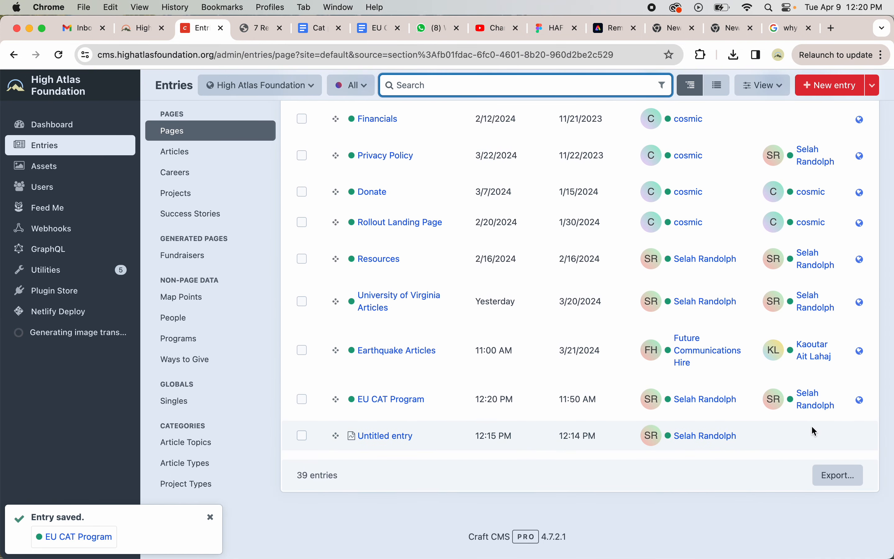
- Open the EU CAT Program page on the website and scroll through it, then return to the entries list
{"action": "left_click", "coordinate": [859, 403]}
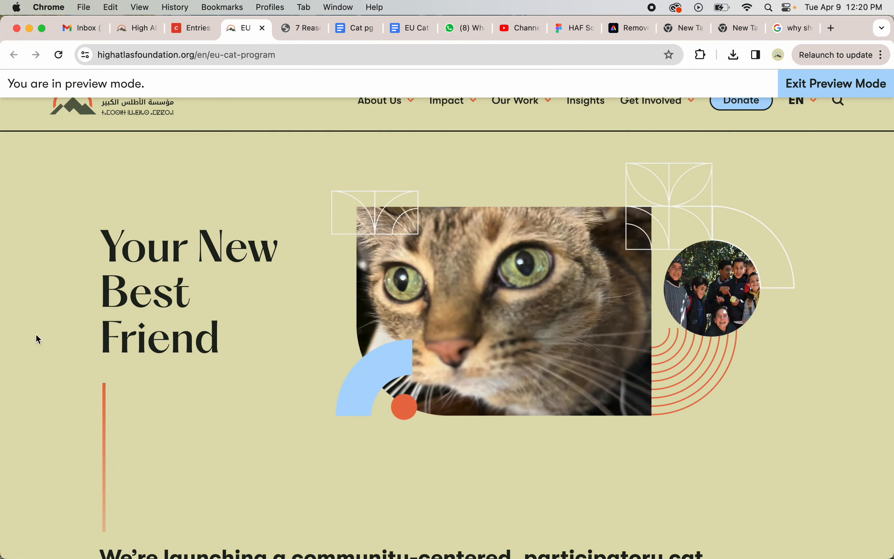
{"action": "scroll", "coordinate": [36, 338], "scroll_direction": "down", "scroll_amount": 15}
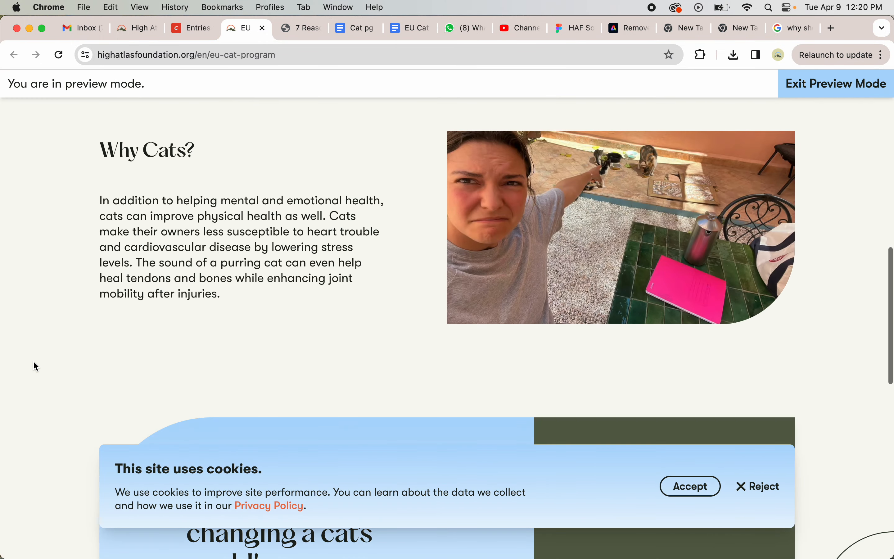
{"action": "scroll", "coordinate": [34, 361], "scroll_direction": "down", "scroll_amount": 8}
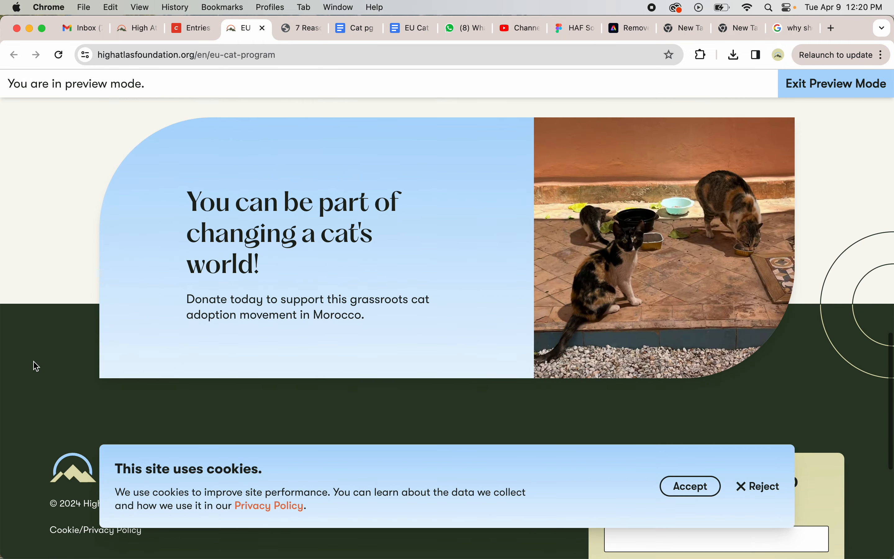
{"action": "scroll", "coordinate": [34, 365], "scroll_direction": "up", "scroll_amount": 20}
{"action": "left_click", "coordinate": [185, 24]}
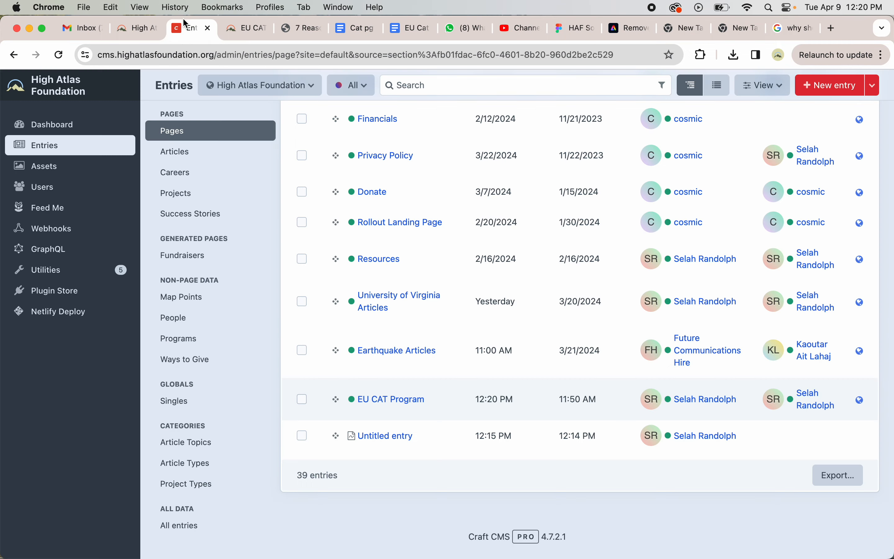